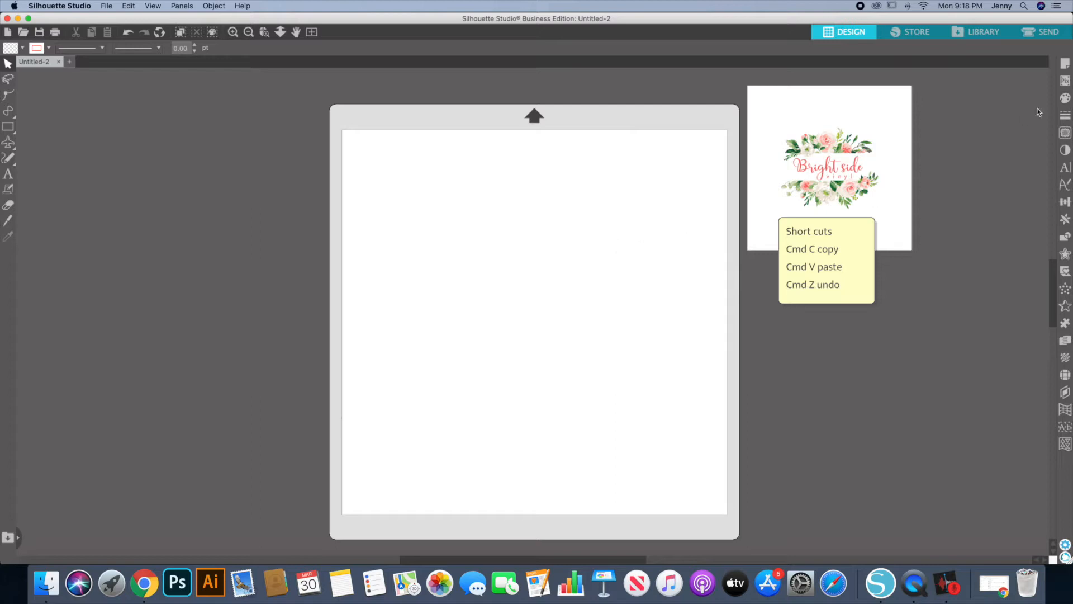
# Try the cutting mat options None and Cameo 12 x 24 in, and return the mat to Auto (Cameo)
pyautogui.click(1064, 65)
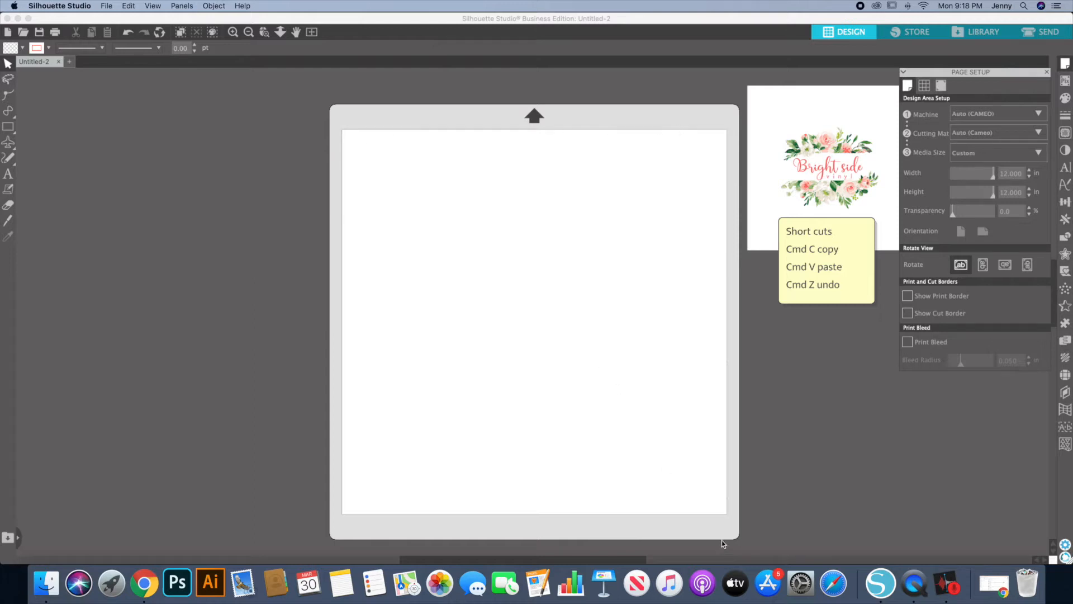
pyautogui.click(959, 134)
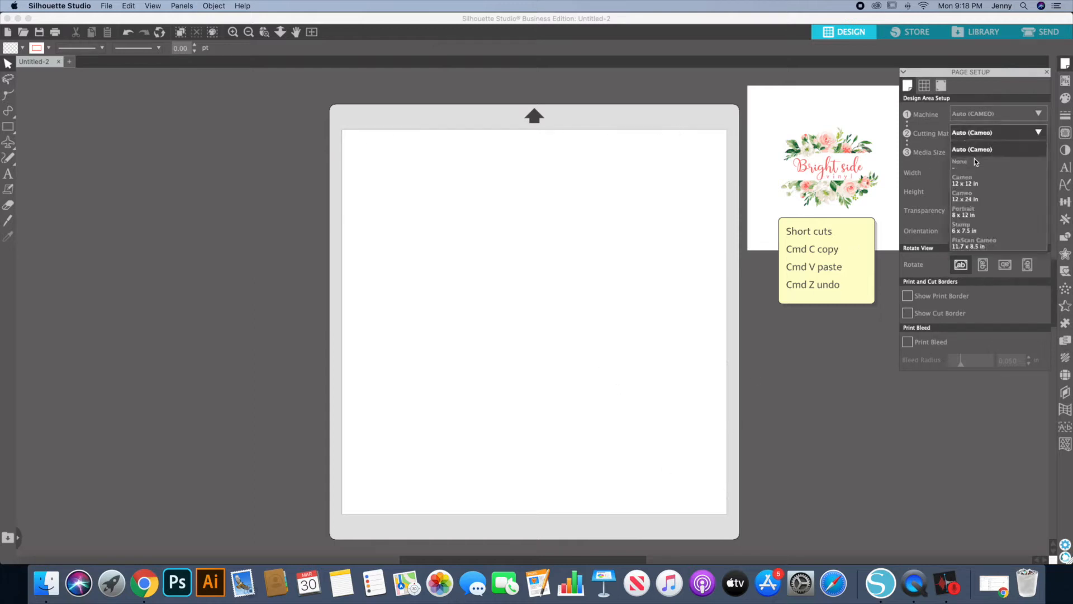
pyautogui.click(974, 166)
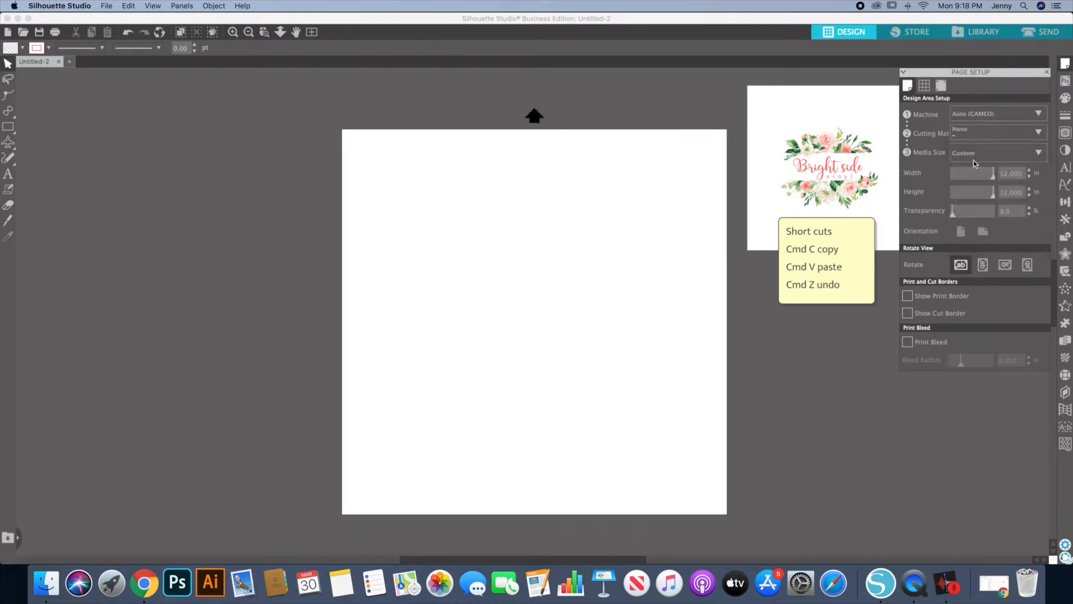
pyautogui.click(974, 133)
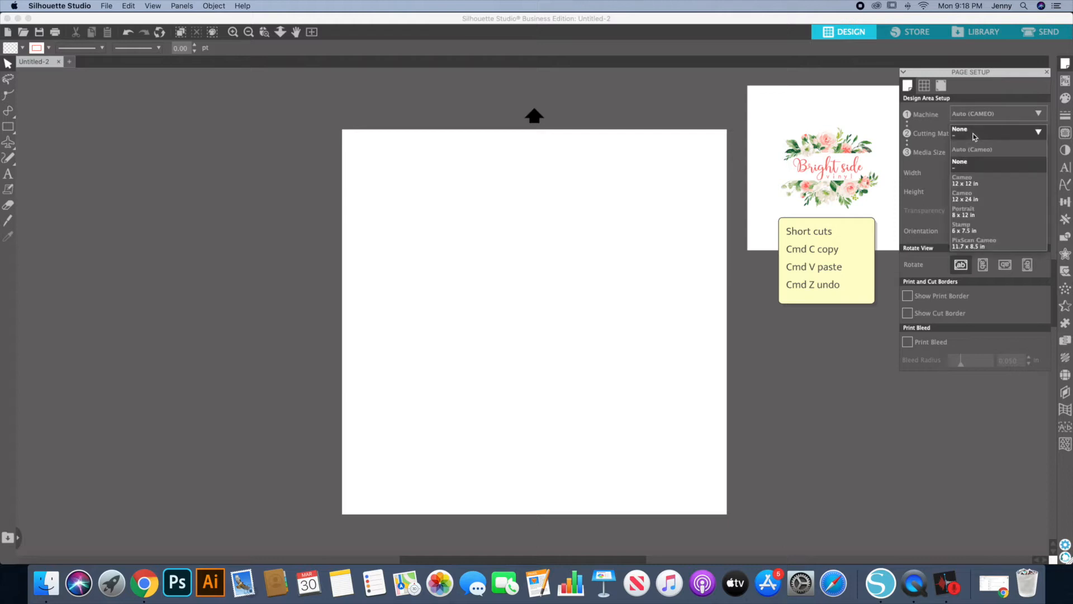
pyautogui.click(981, 196)
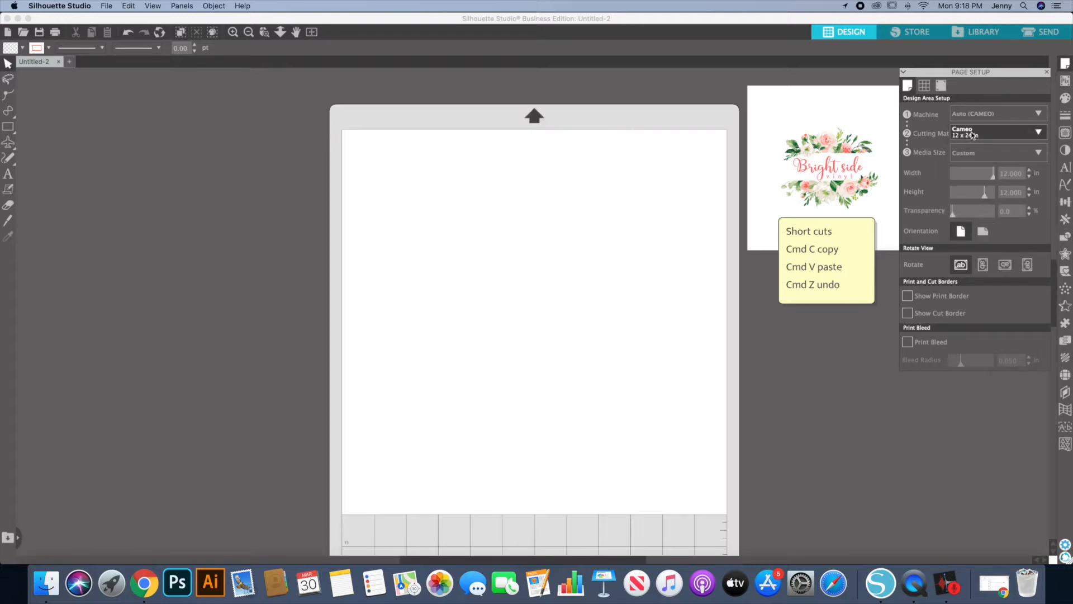
pyautogui.click(973, 135)
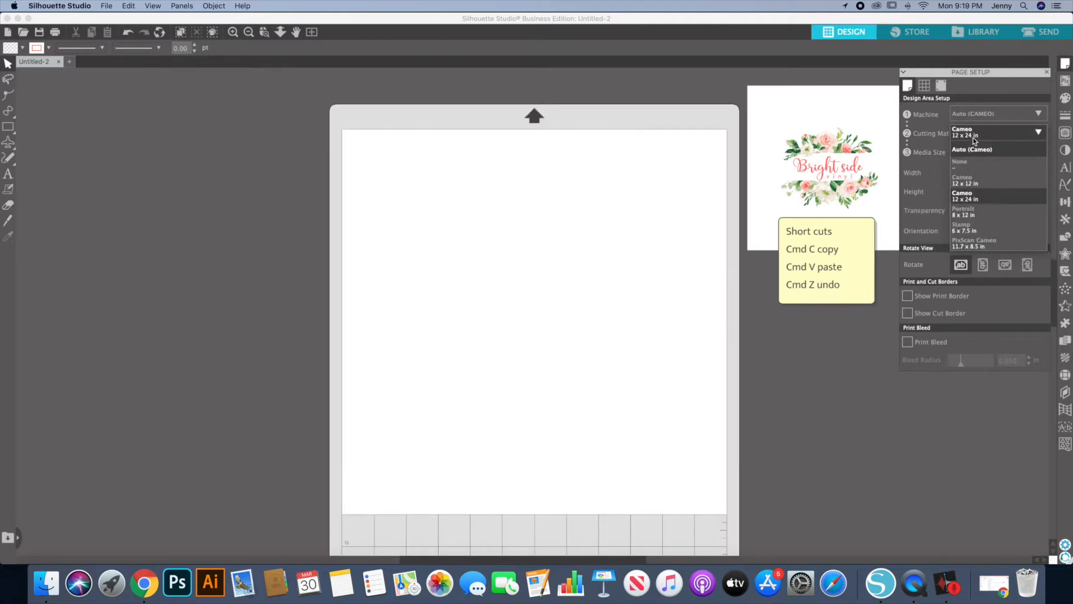
pyautogui.click(972, 149)
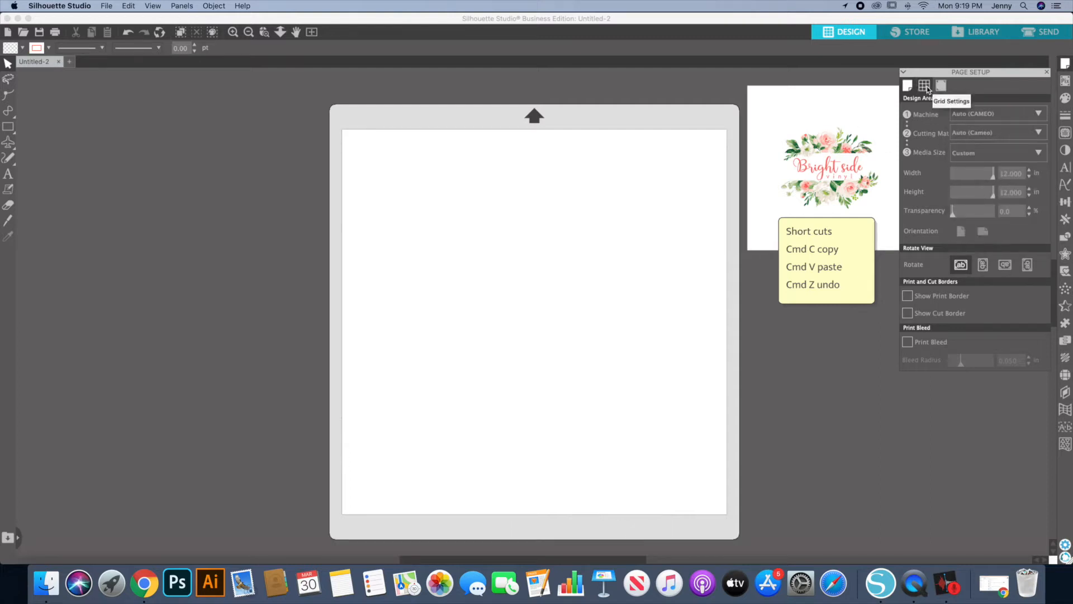
# Show the page grid, guides and ruler, and enable snapping to both the grid and the guides
pyautogui.click(925, 86)
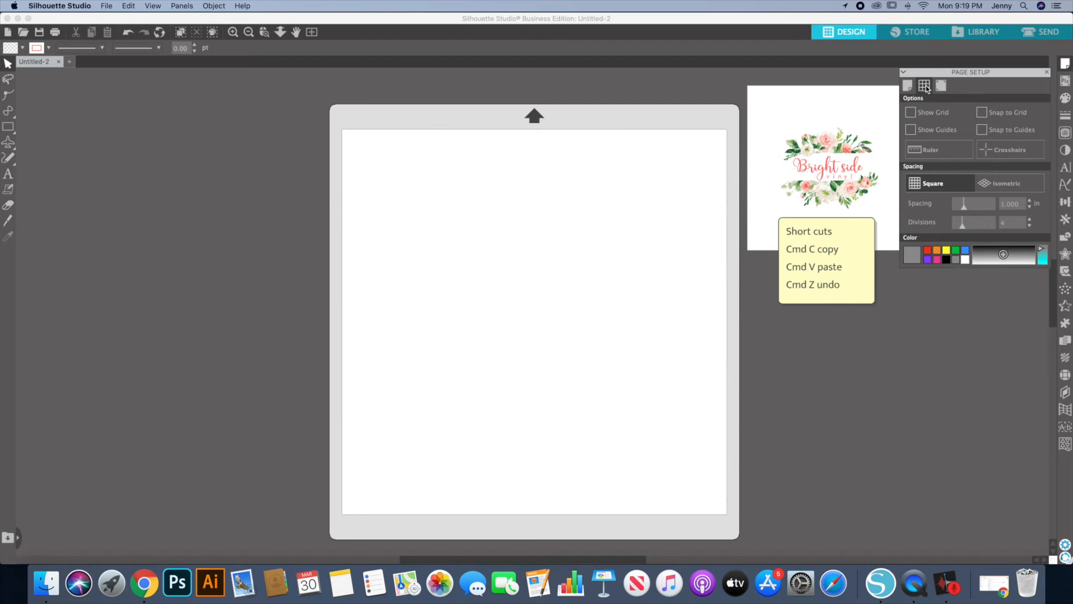
pyautogui.click(911, 113)
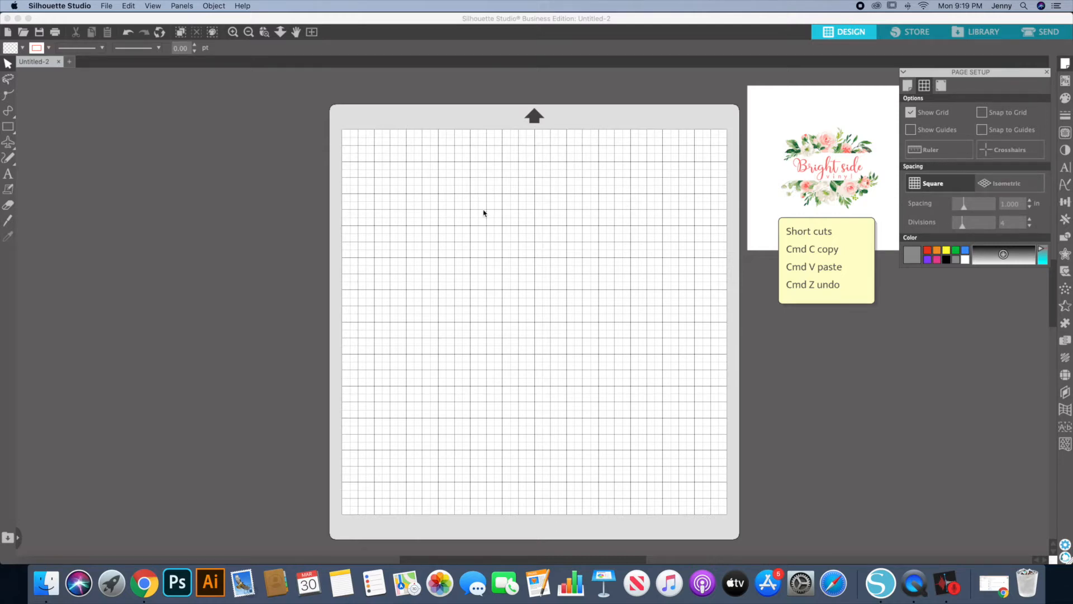
pyautogui.click(985, 113)
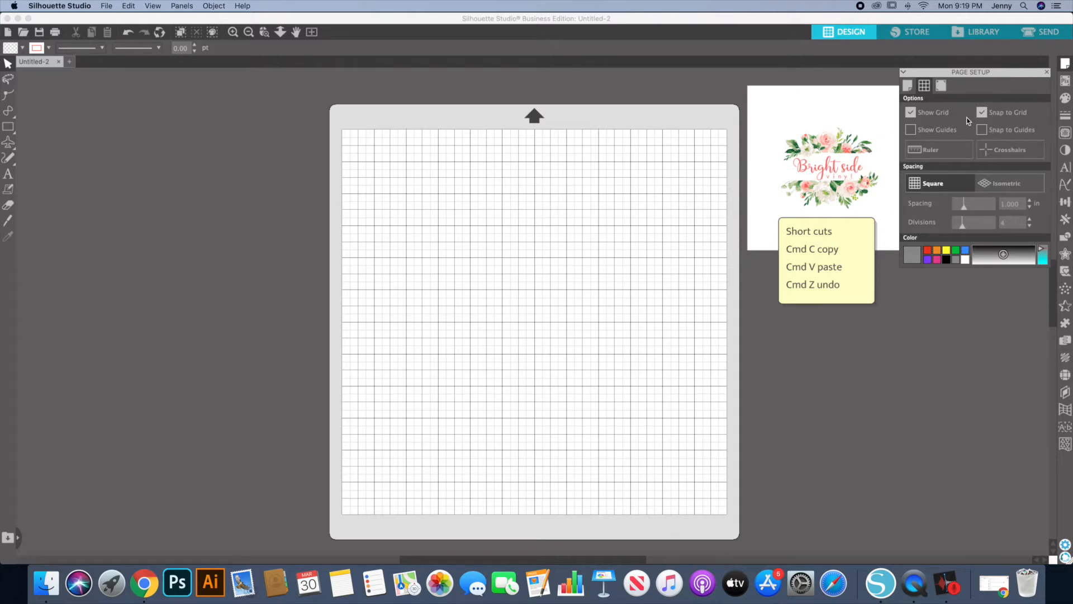
pyautogui.click(911, 132)
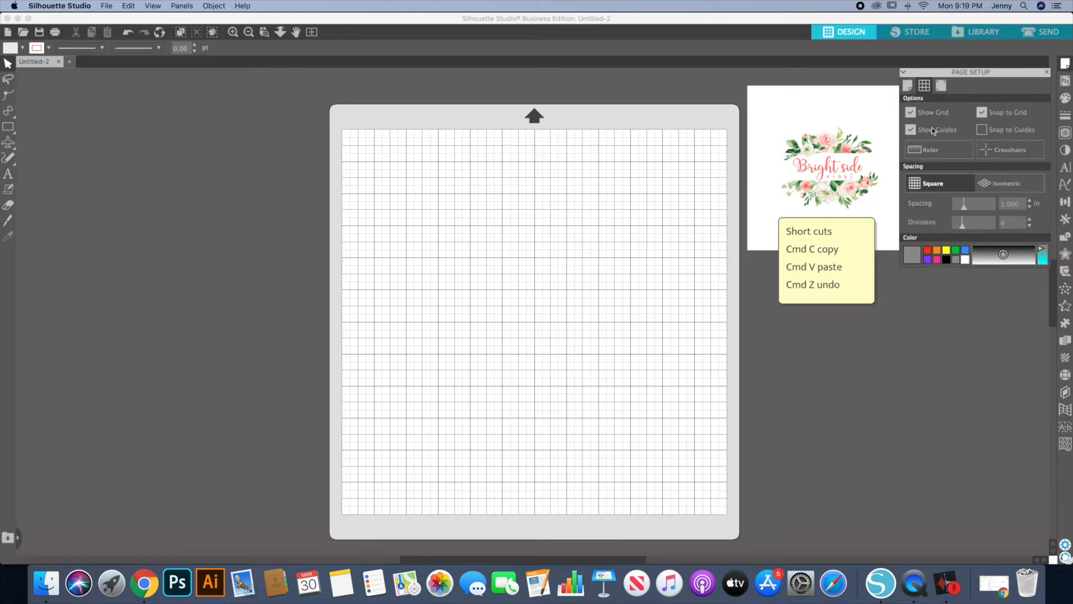
pyautogui.click(982, 131)
pyautogui.click(931, 151)
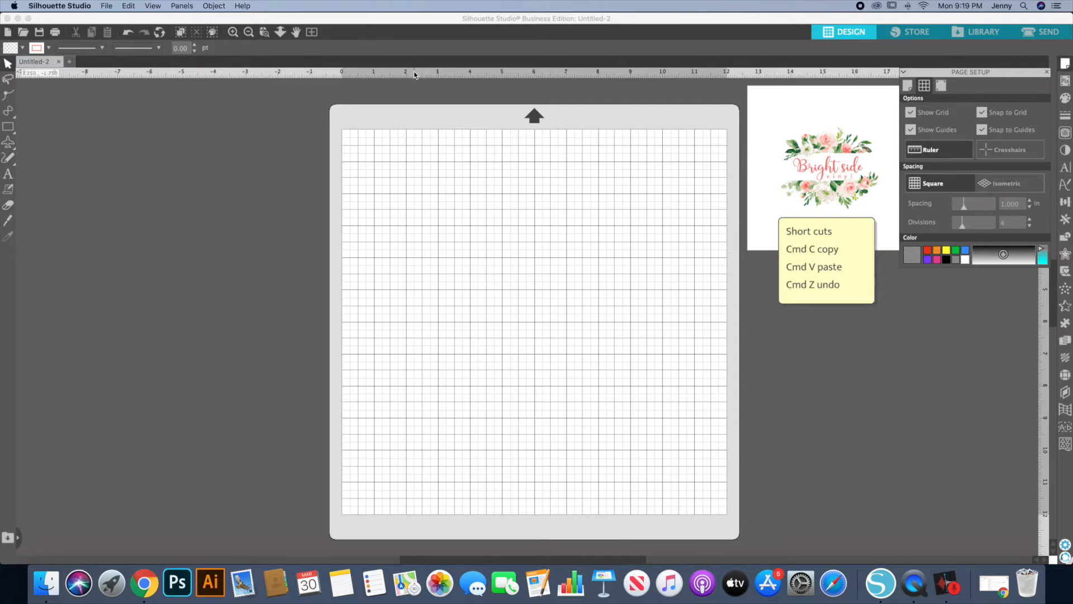
# Place a horizontal guide about 2 in below the page's upper edge, and remove it again
pyautogui.moveTo(469, 74); pyautogui.dragTo(484, 194)
pyautogui.scroll(-1, 488, 195)
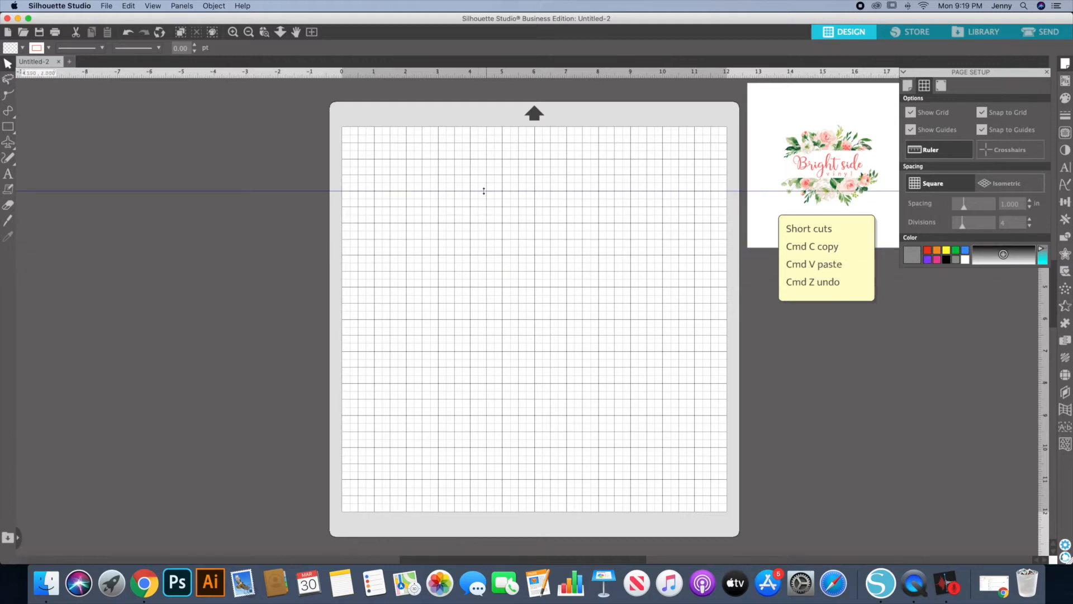
pyautogui.moveTo(484, 191); pyautogui.dragTo(485, 191)
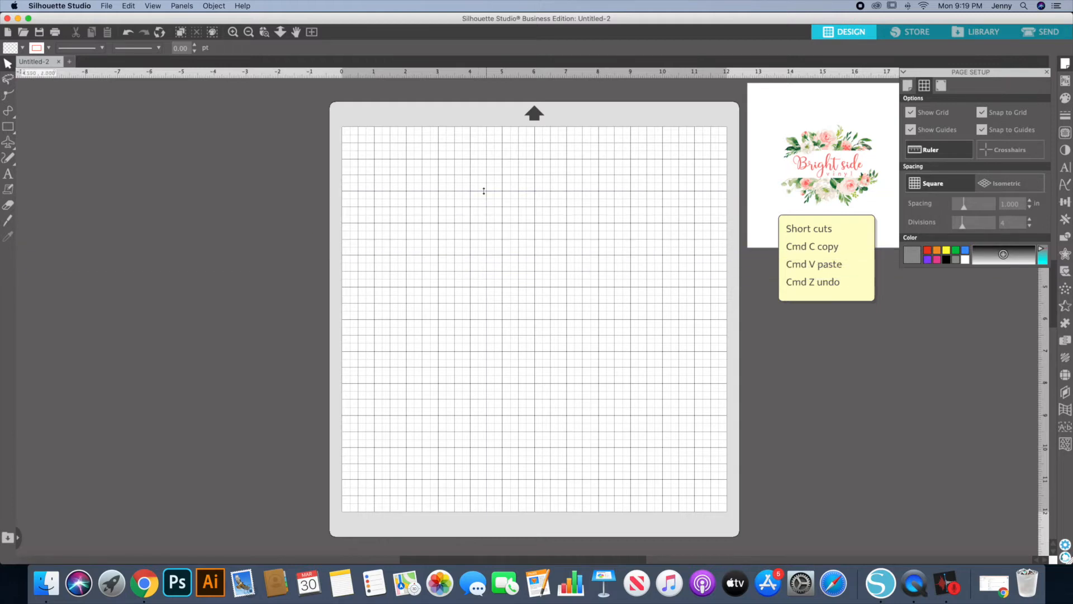
# Turn on the crosshairs in the grid settings and close the page setup
pyautogui.click(1024, 150)
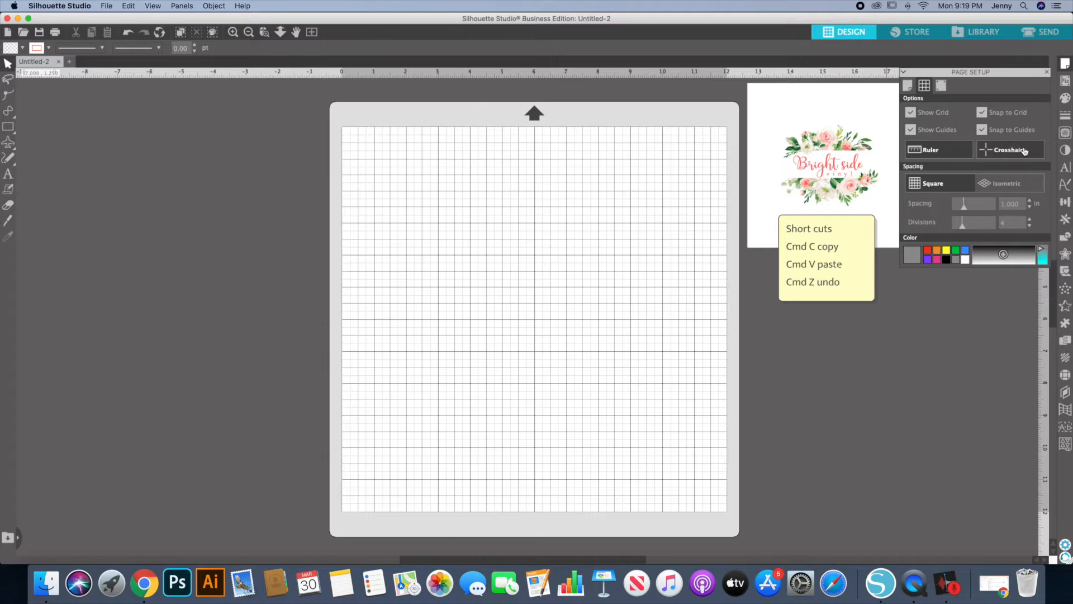
pyautogui.click(1048, 72)
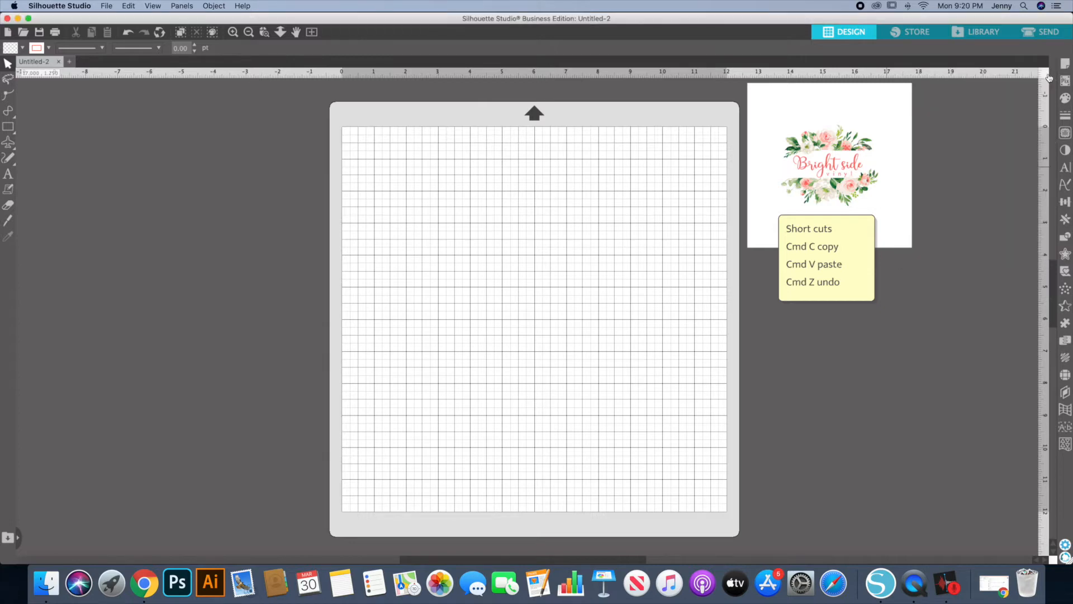
# Create two new blank documents and close both of them to return to Untitled-2
pyautogui.click(8, 35)
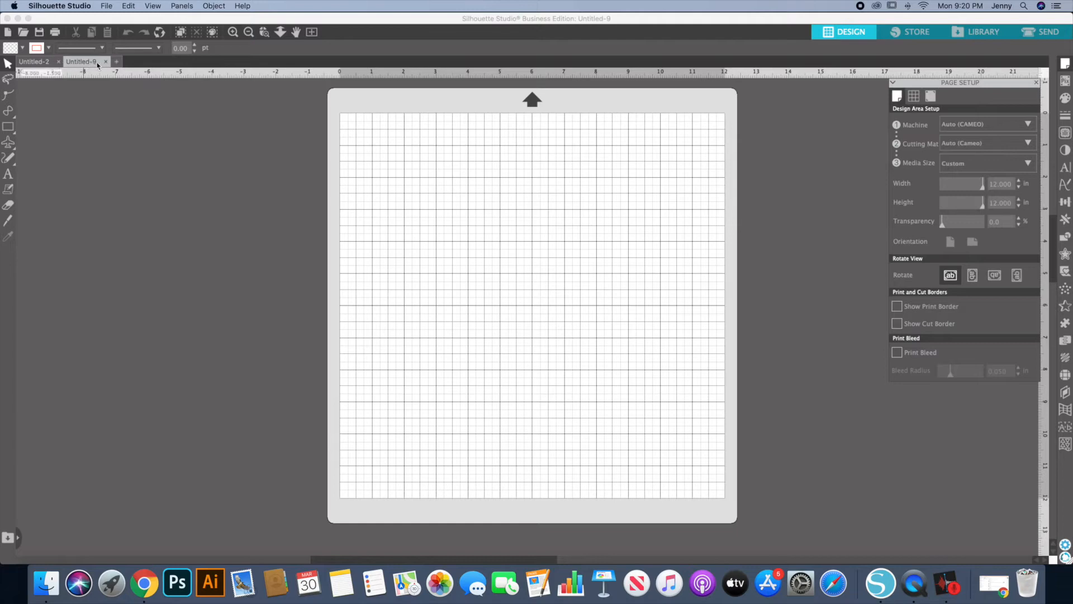
pyautogui.click(116, 63)
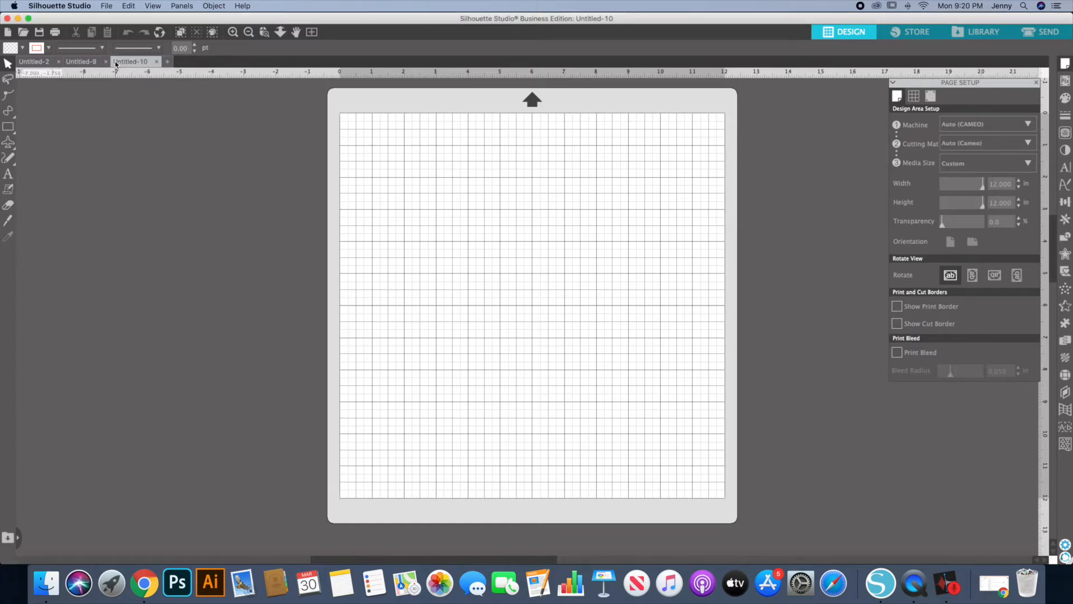
pyautogui.click(105, 62)
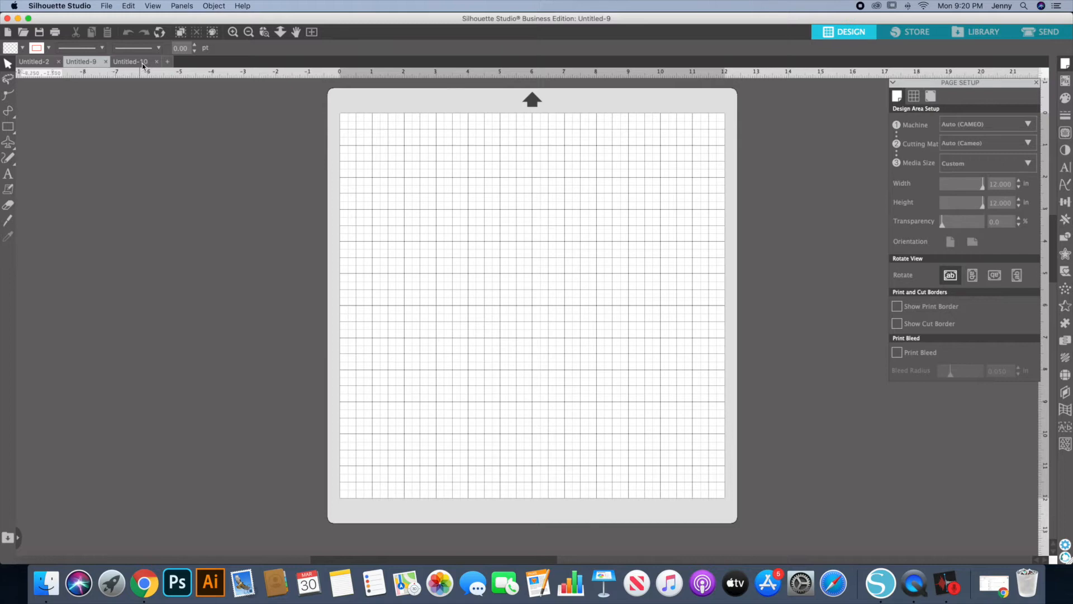
pyautogui.click(158, 62)
pyautogui.click(105, 62)
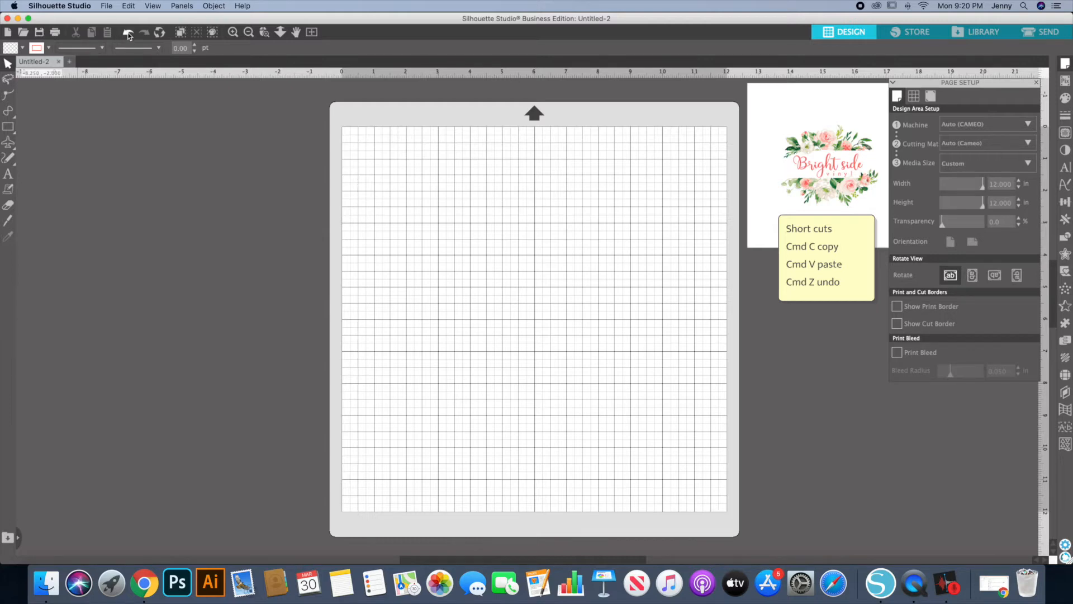
pyautogui.click(233, 33)
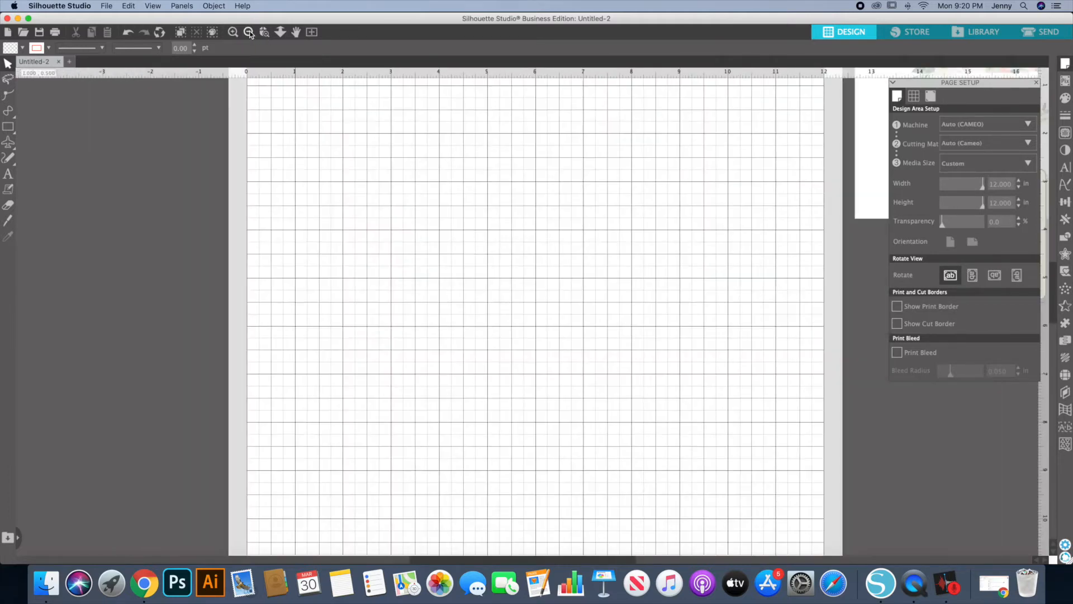
pyautogui.click(249, 34)
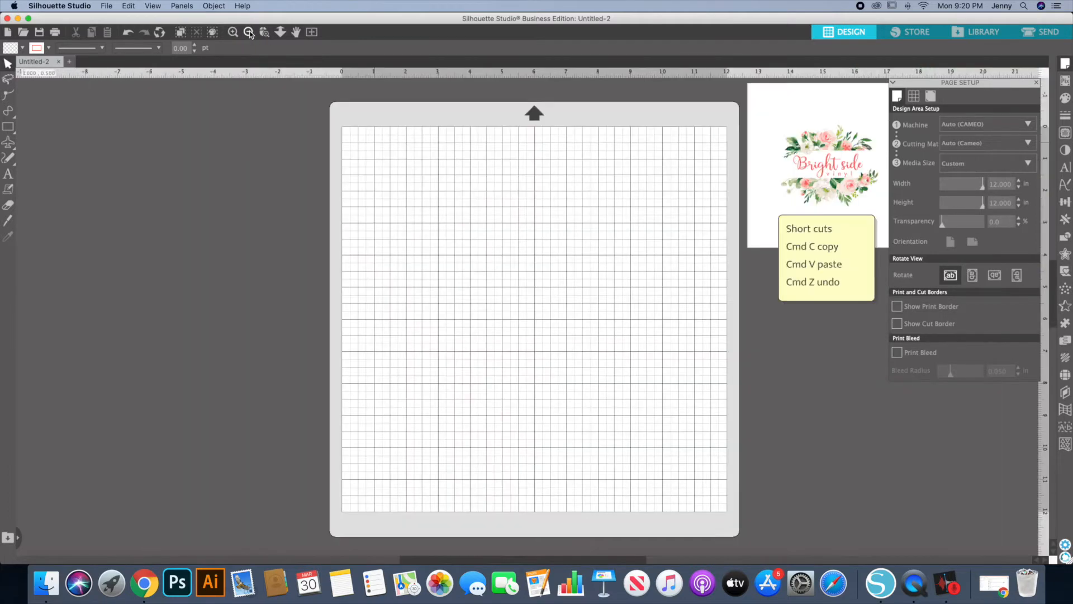
pyautogui.click(296, 32)
pyautogui.moveTo(548, 203); pyautogui.dragTo(466, 214)
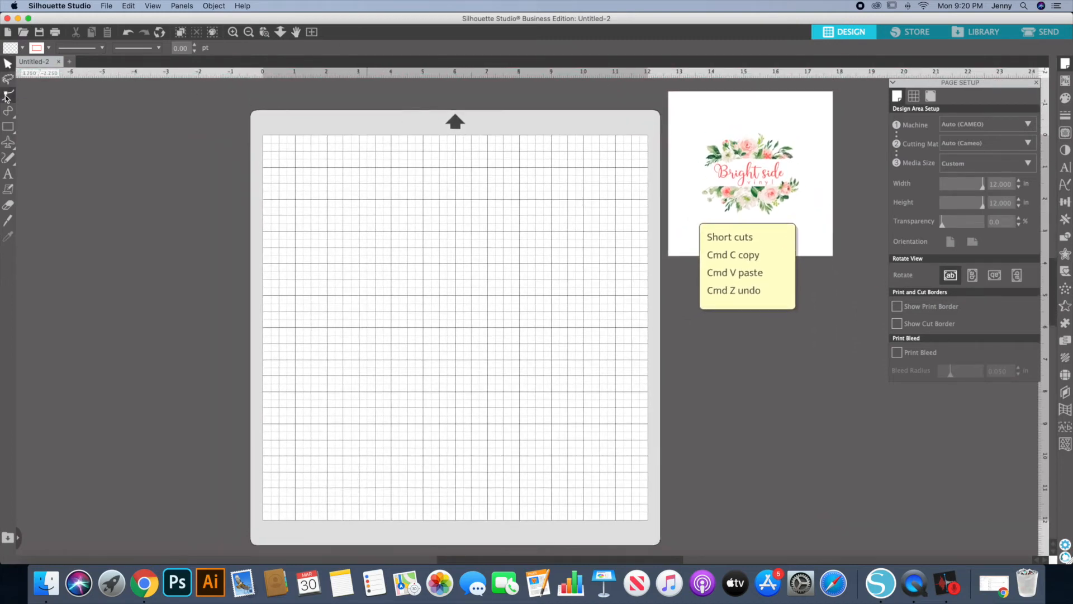
# Draw a horizontal line about 5 in long near the page's upper edge, and delete it
pyautogui.moveTo(9, 111)
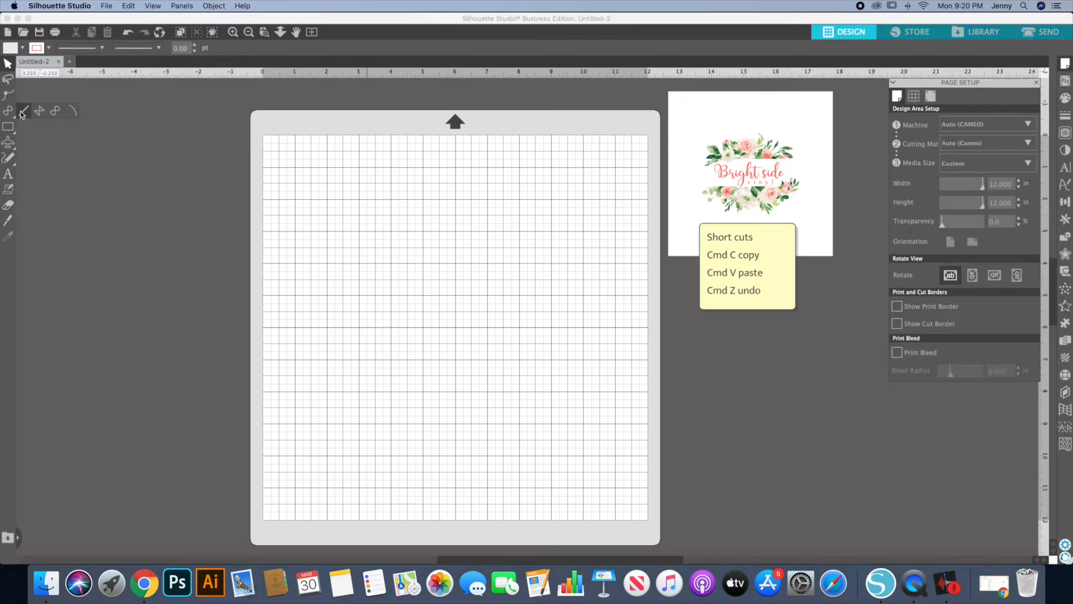
pyautogui.click(23, 113)
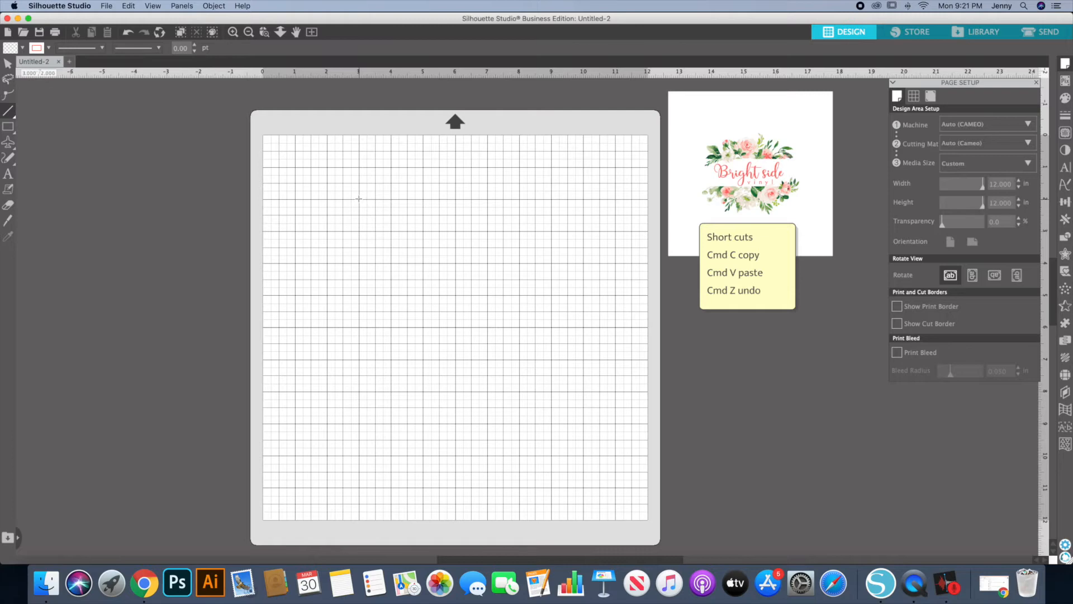
pyautogui.moveTo(366, 198)
pyautogui.mouseDown()
pyautogui.moveTo(530, 198)
pyautogui.moveTo(500, 162)
pyautogui.moveTo(386, 154)
pyautogui.moveTo(517, 234)
pyautogui.moveTo(473, 333)
pyautogui.moveTo(517, 237)
pyautogui.moveTo(519, 199)
pyautogui.mouseUp()
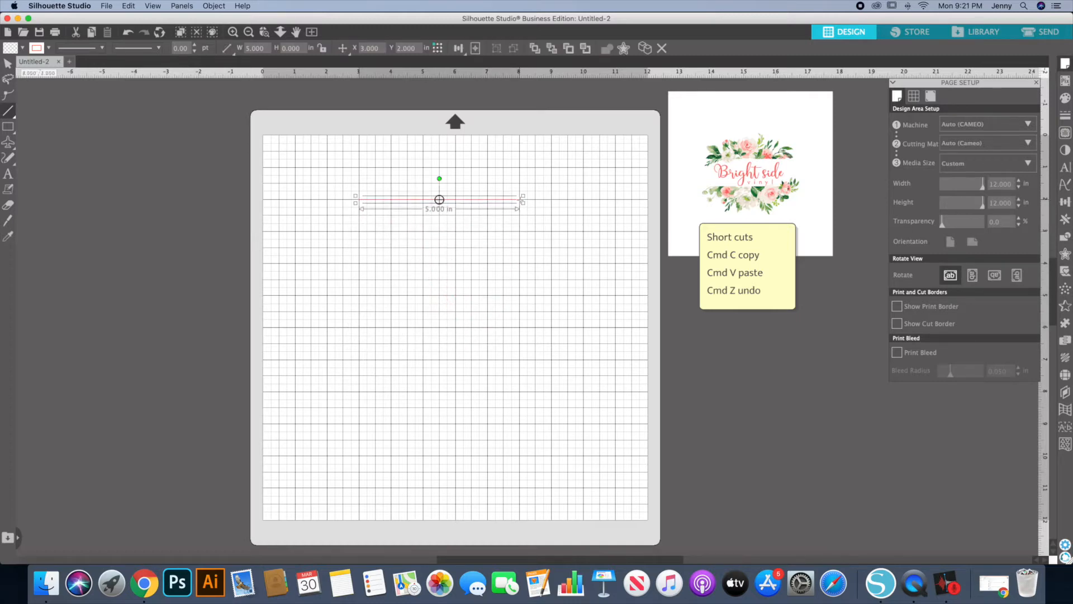
pyautogui.click(7, 64)
pyautogui.click(476, 304)
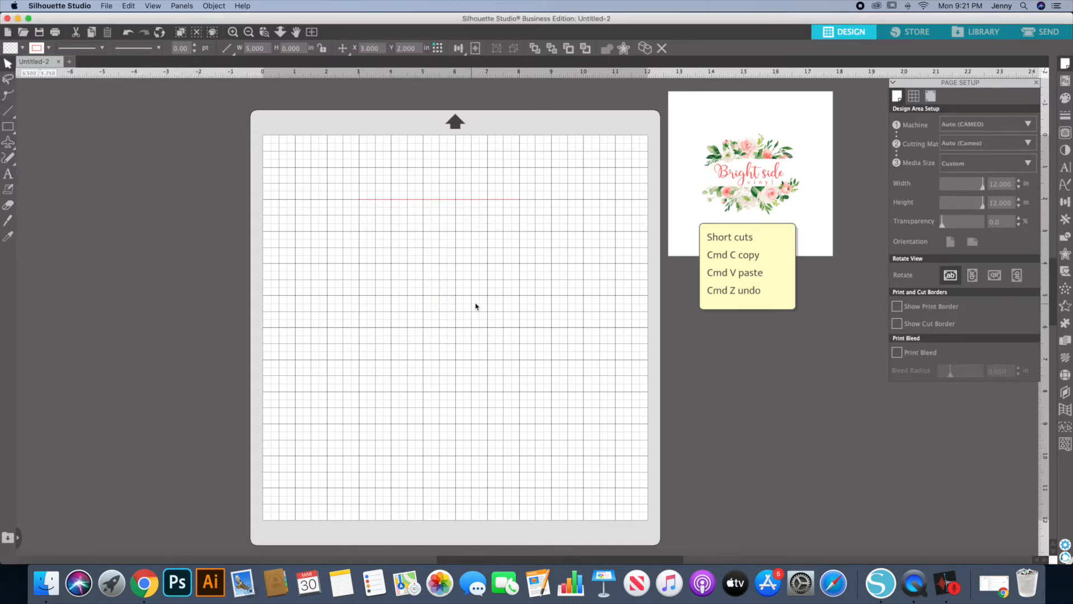
pyautogui.moveTo(439, 201); pyautogui.dragTo(446, 214)
pyautogui.press('Delete')
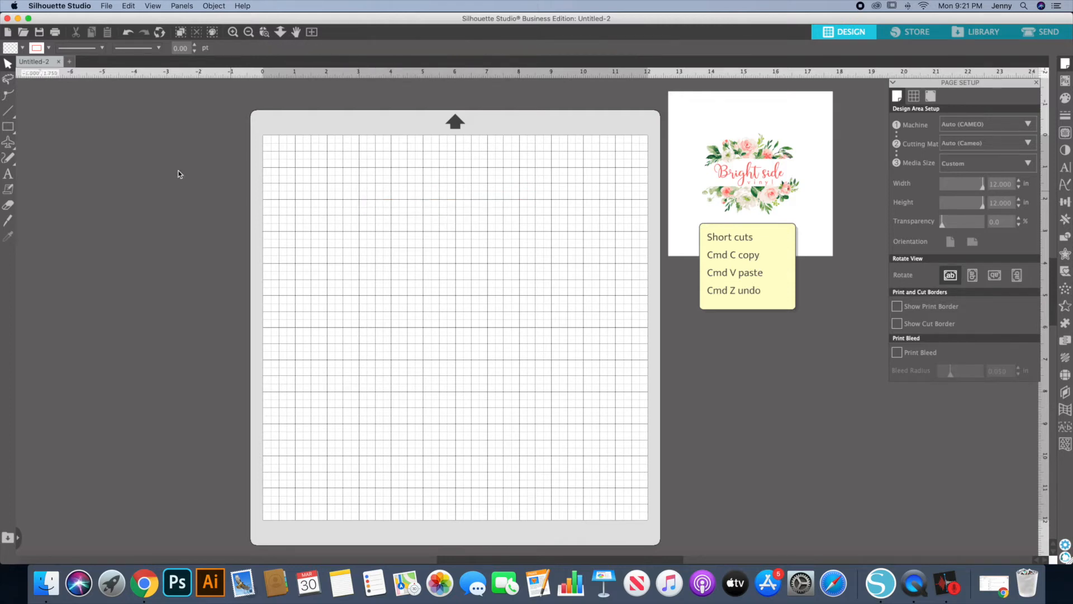
# Draw a closed four-point polygon with crossing diagonals, about 5.25 in wide and 3 in high, in the upper half of the page
pyautogui.click(16, 125)
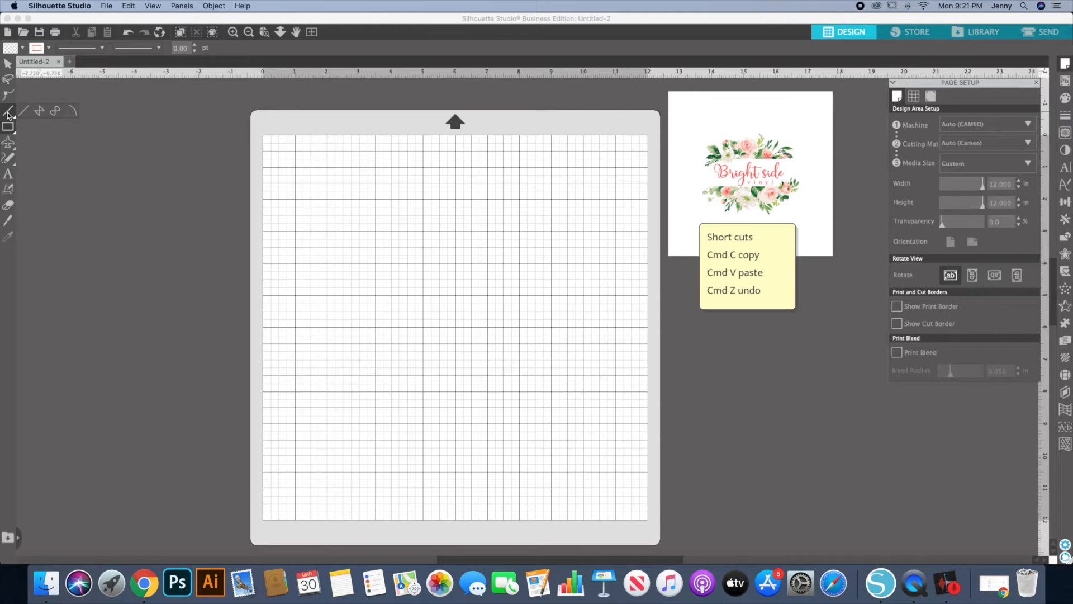
pyautogui.click(40, 111)
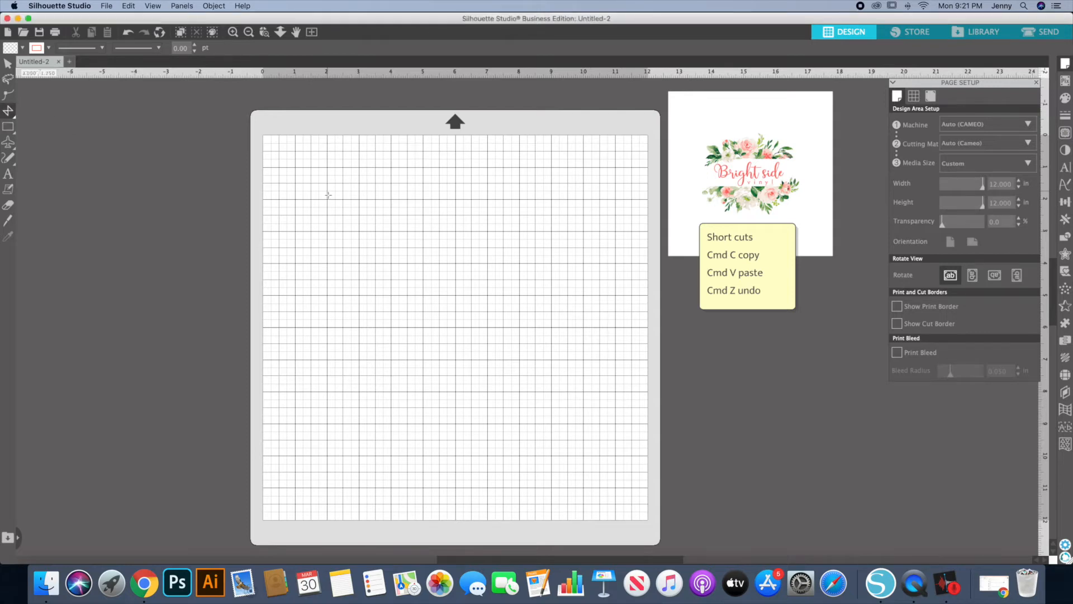
pyautogui.moveTo(360, 200); pyautogui.dragTo(502, 199)
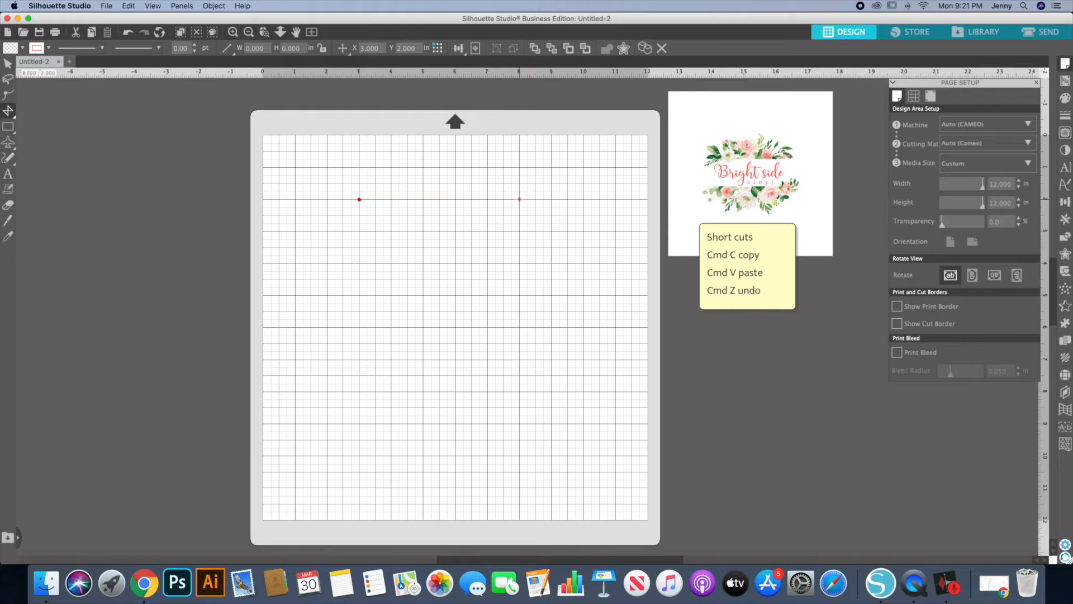
pyautogui.moveTo(519, 199); pyautogui.dragTo(375, 295)
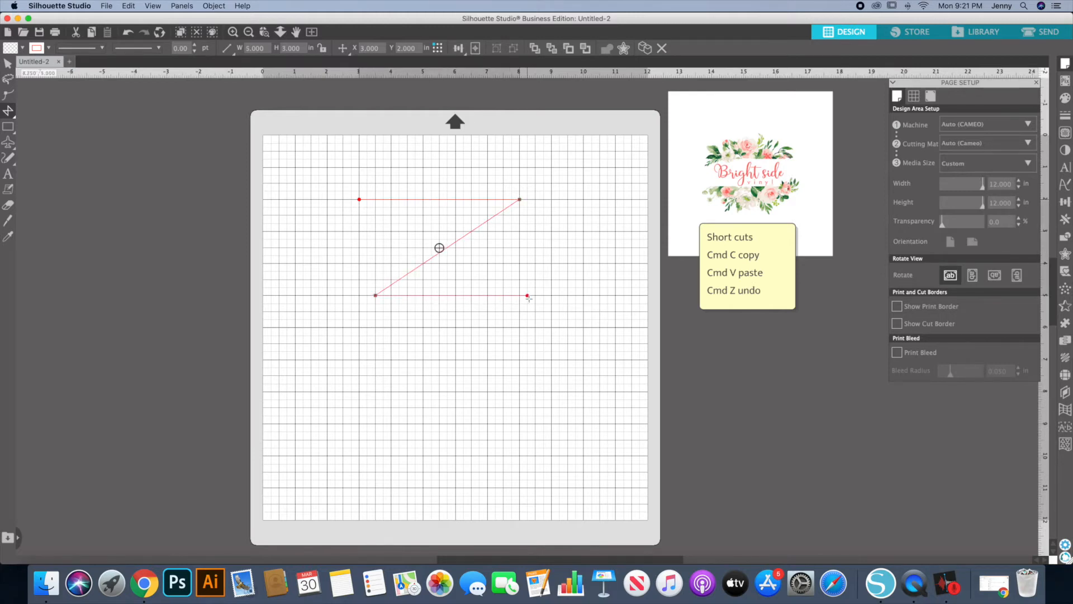
pyautogui.moveTo(527, 295)
pyautogui.mouseDown()
pyautogui.moveTo(404, 246)
pyautogui.moveTo(359, 200)
pyautogui.mouseUp()
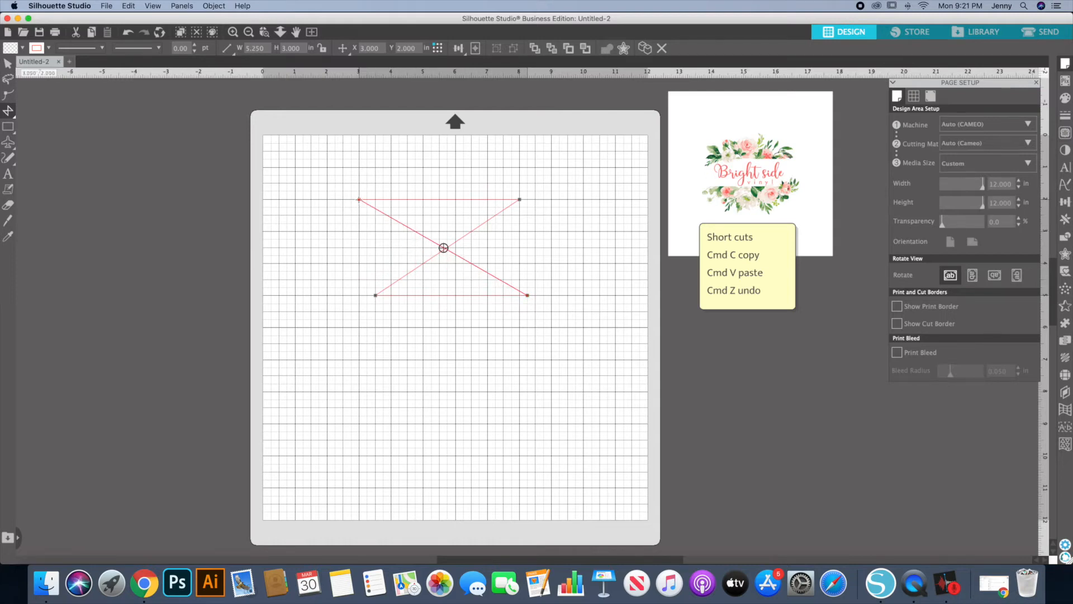
pyautogui.click(359, 200)
# Draw a closed freeform curved shape about 8.1 in wide and 4.8 in high in the lower half of the page
pyautogui.moveTo(10, 111)
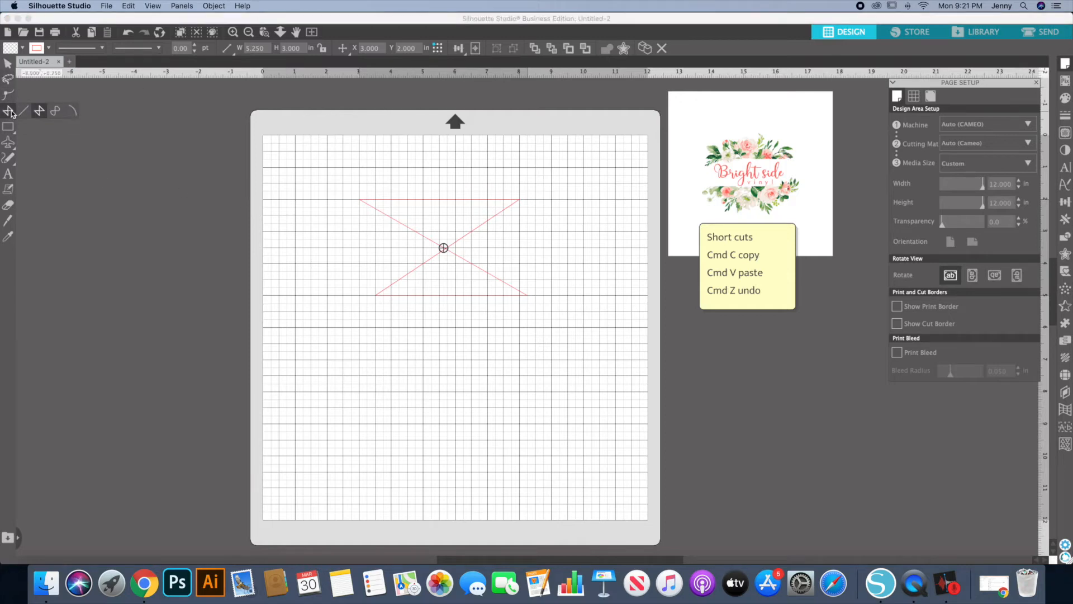
pyautogui.click(56, 110)
pyautogui.click(375, 343)
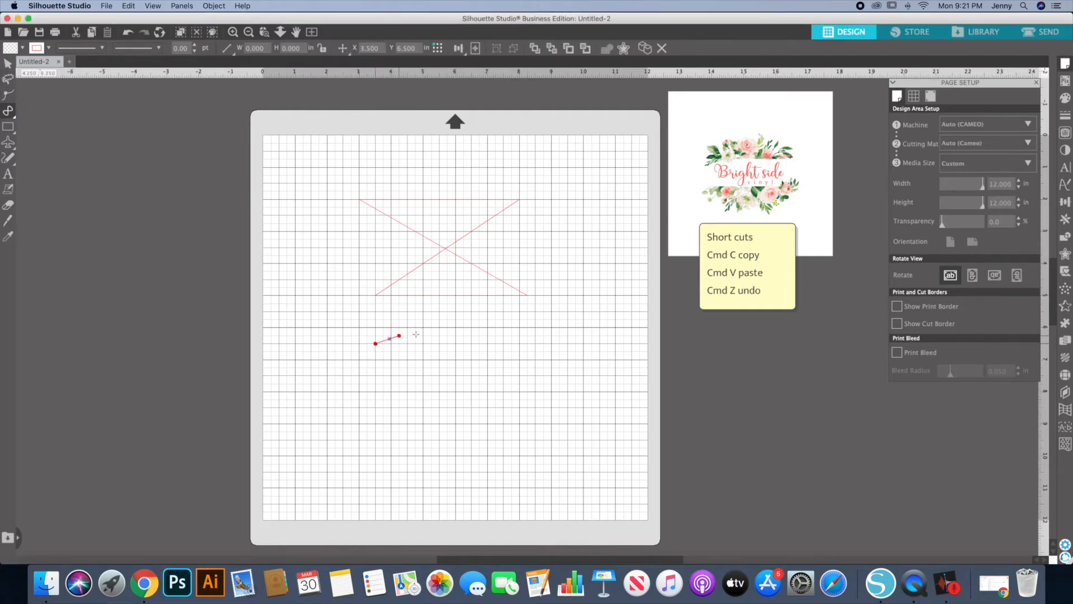
pyautogui.moveTo(560, 350); pyautogui.dragTo(542, 455)
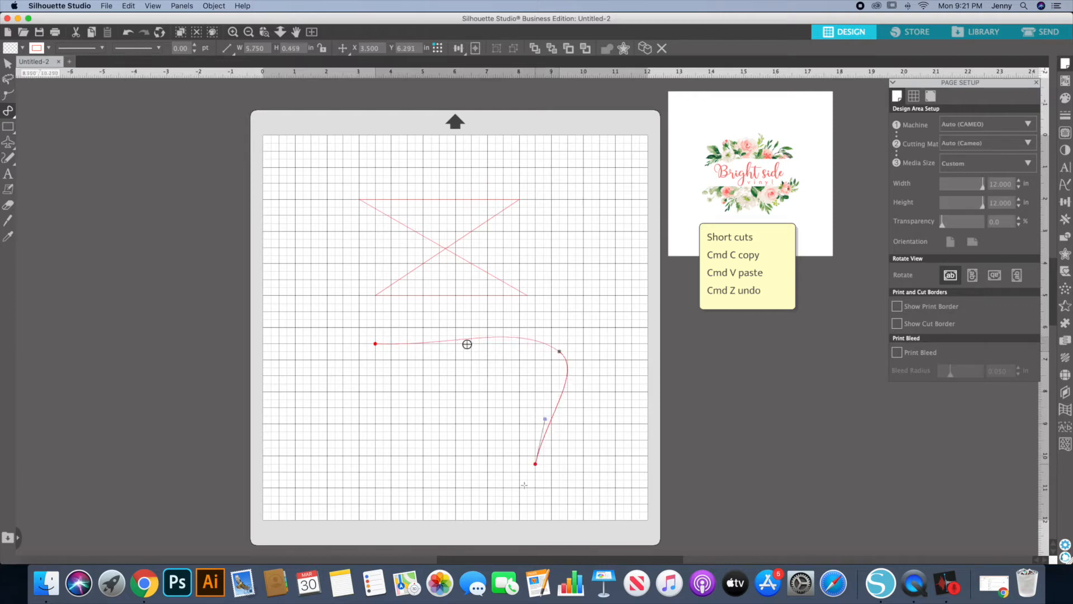
pyautogui.click(448, 487)
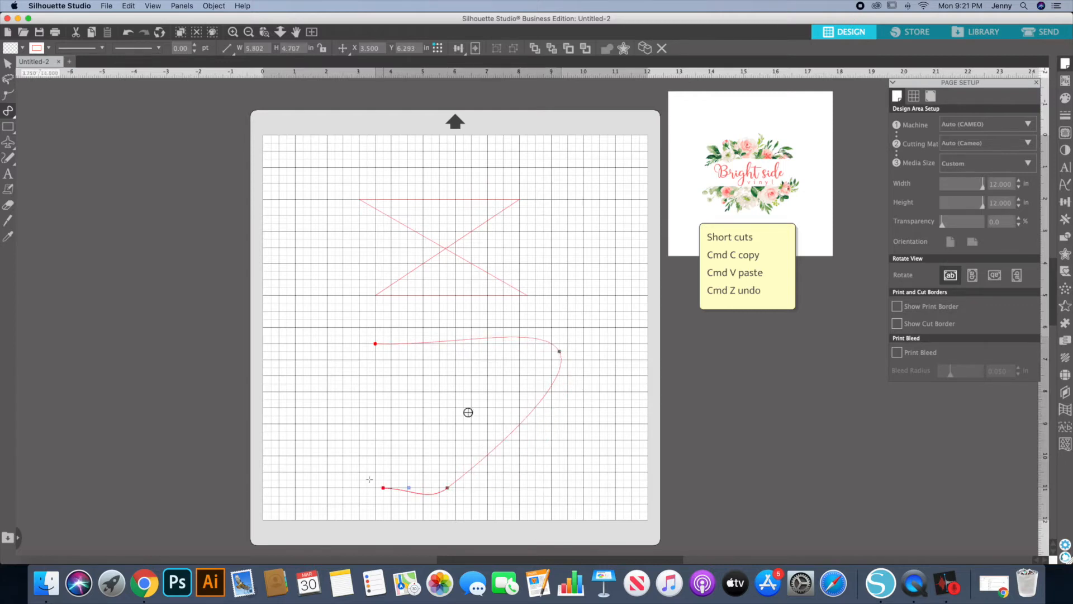
pyautogui.click(303, 367)
pyautogui.moveTo(376, 376); pyautogui.dragTo(504, 376)
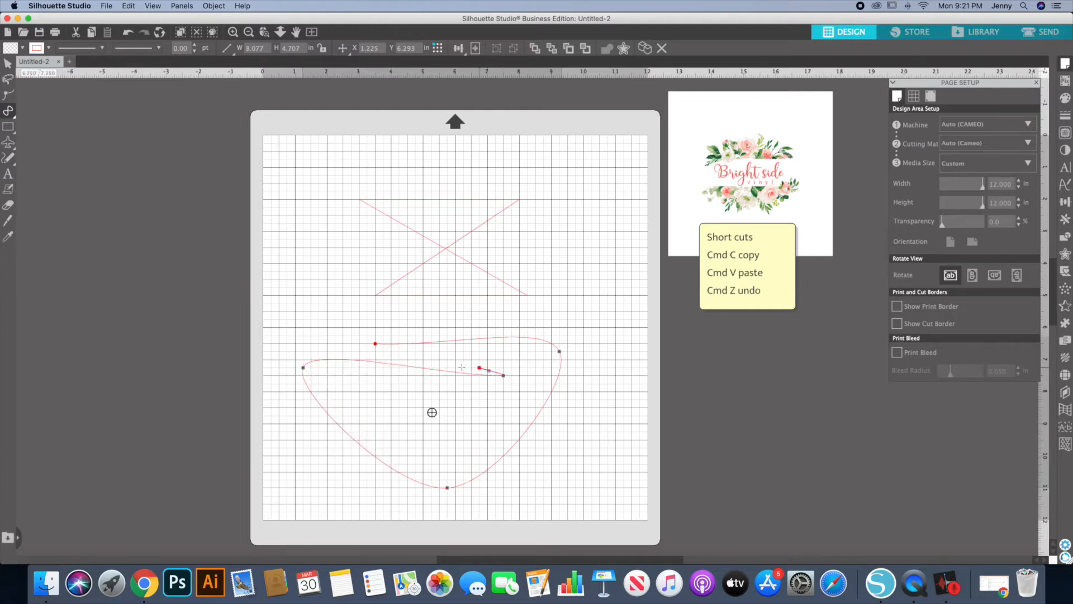
pyautogui.click(377, 345)
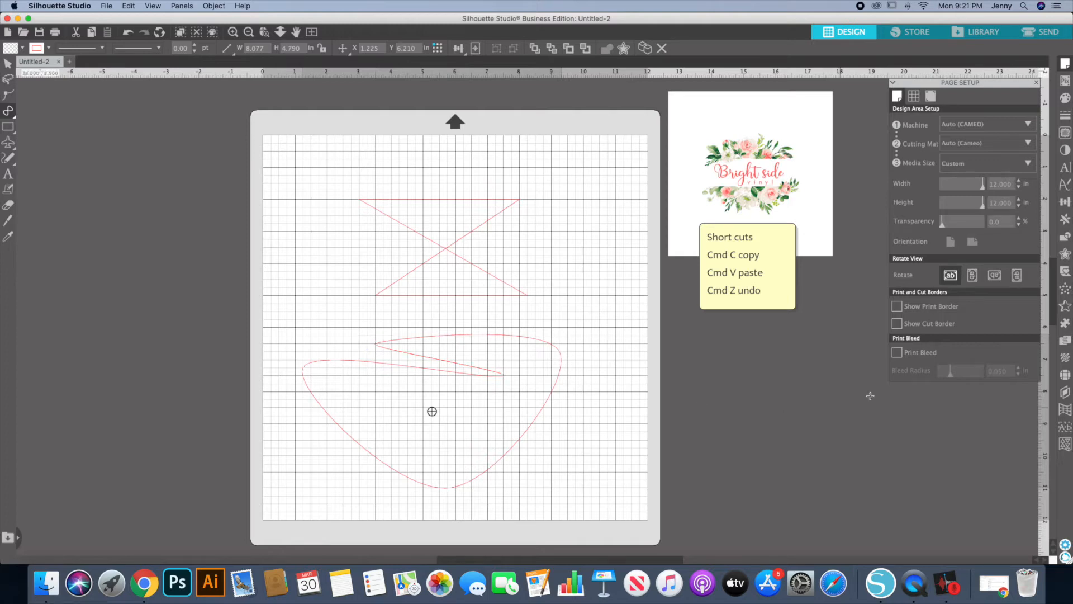
# Select the crossing polygon and the curved shape together and delete both
pyautogui.click(8, 63)
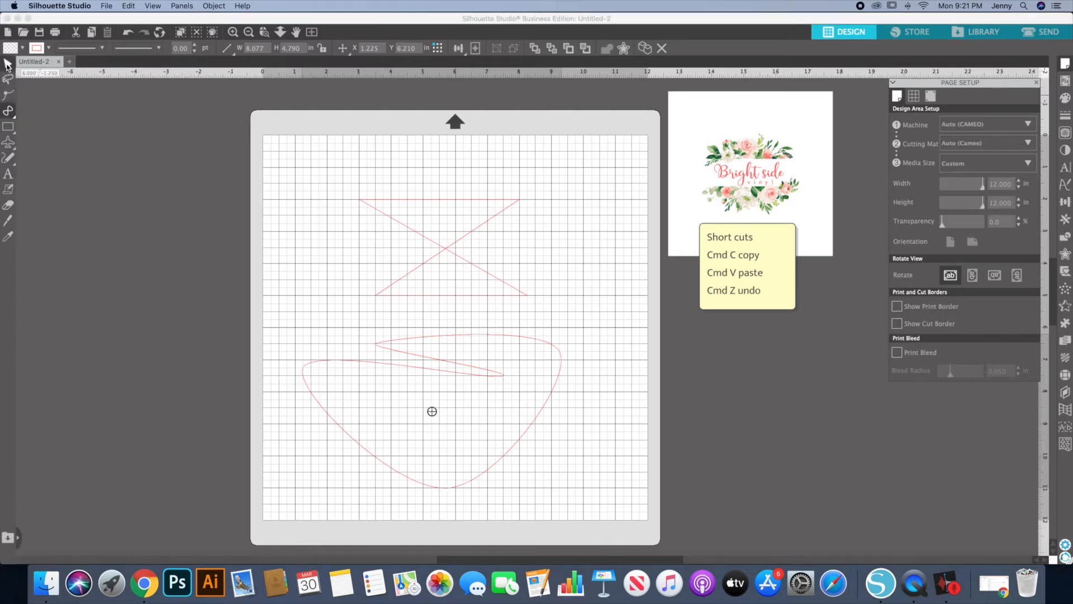
pyautogui.moveTo(292, 171); pyautogui.dragTo(578, 447)
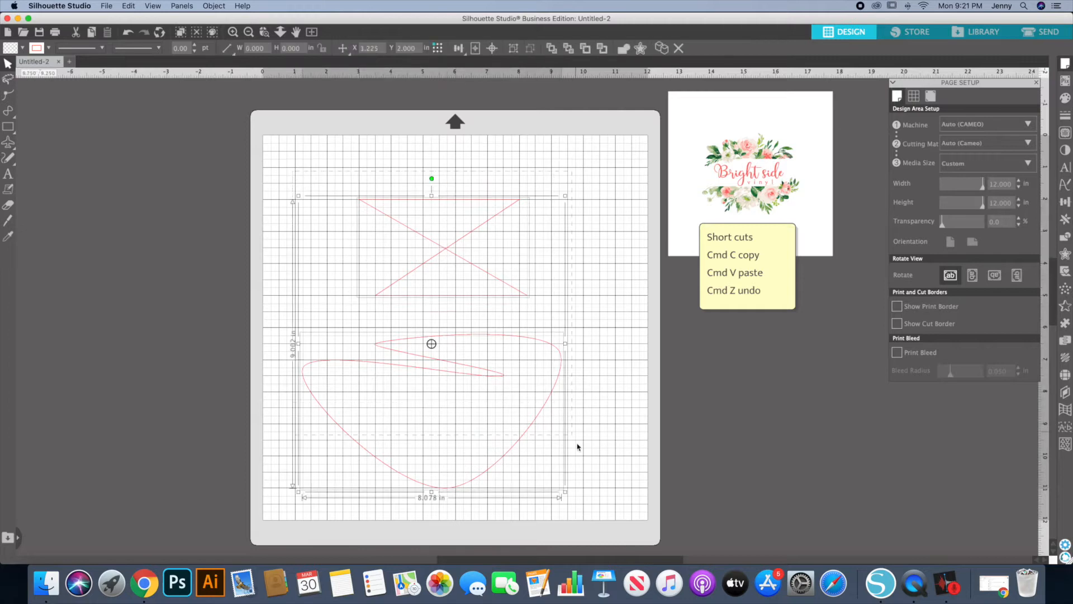
pyautogui.press('Delete')
# Draw an arc with a radius of about 4.37 in and a sweep of about 103° in the upper half of the page
pyautogui.click(11, 115)
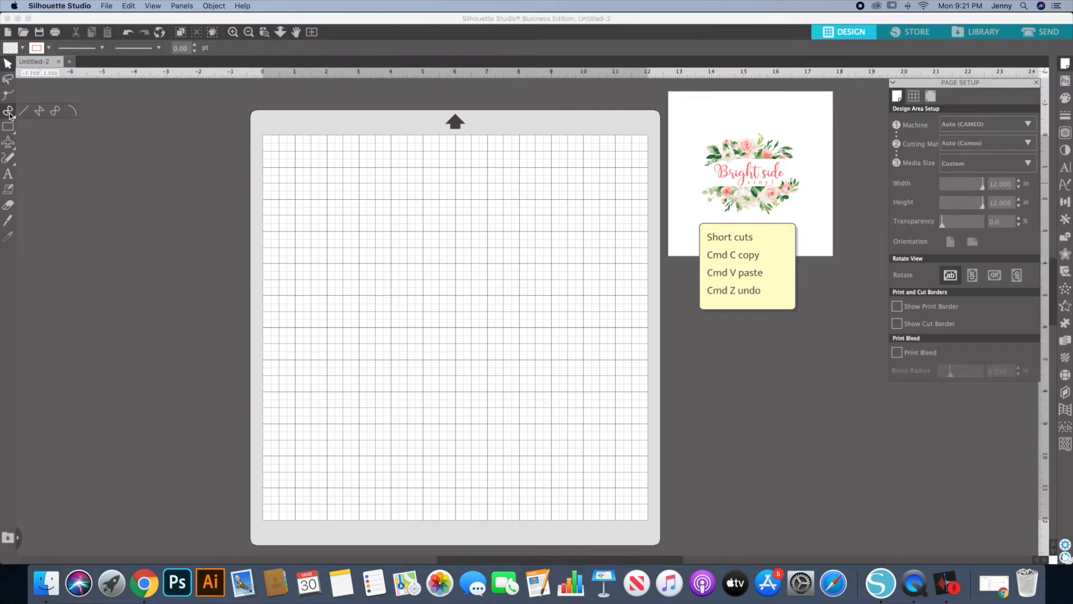
pyautogui.click(72, 111)
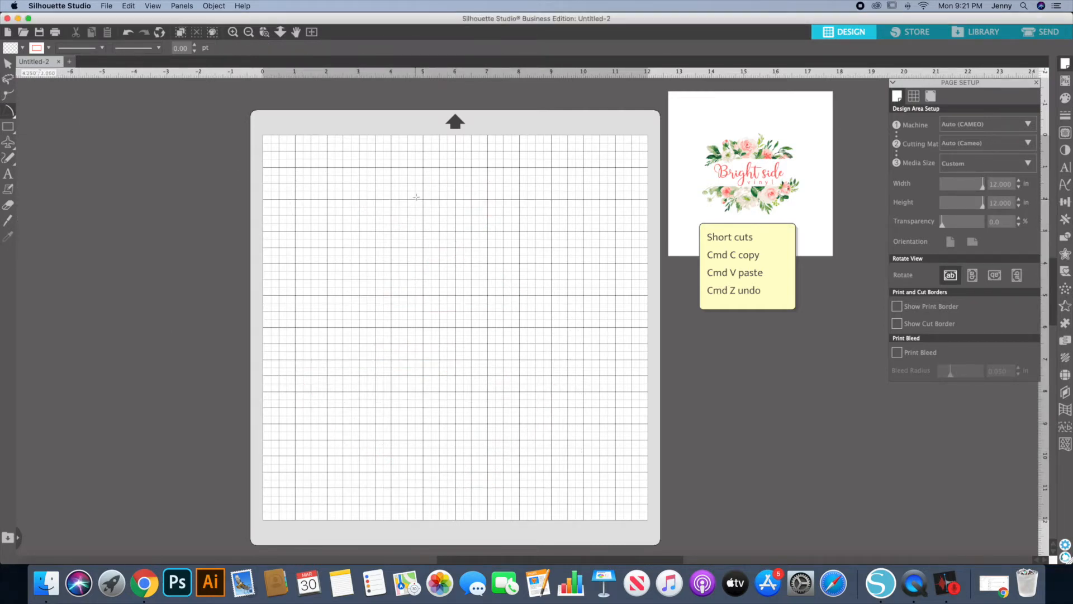
pyautogui.moveTo(358, 231); pyautogui.dragTo(495, 199)
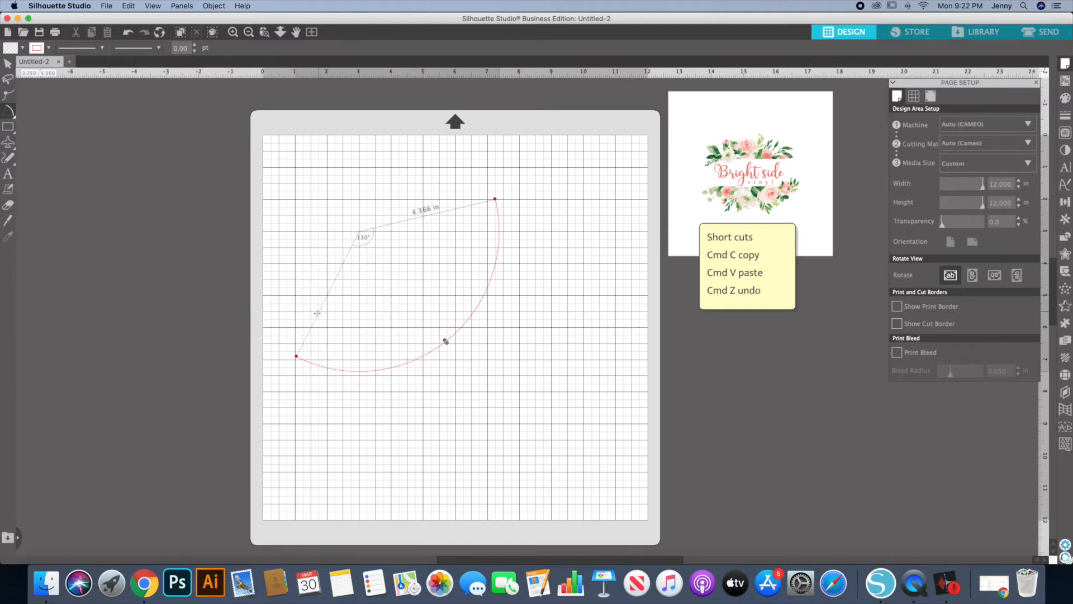
pyautogui.rightClick(302, 359)
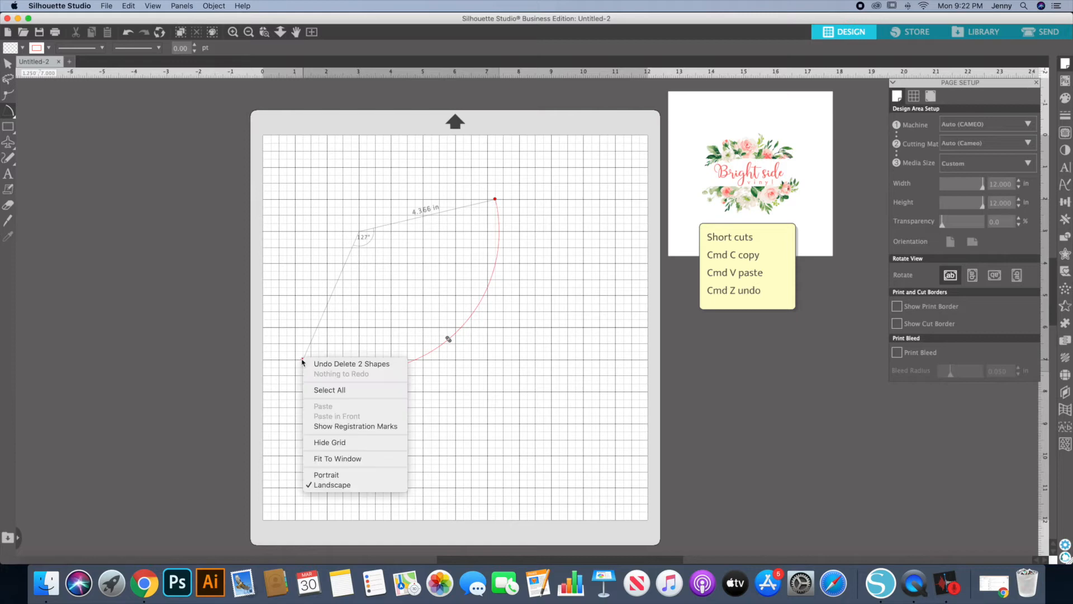
pyautogui.click(302, 361)
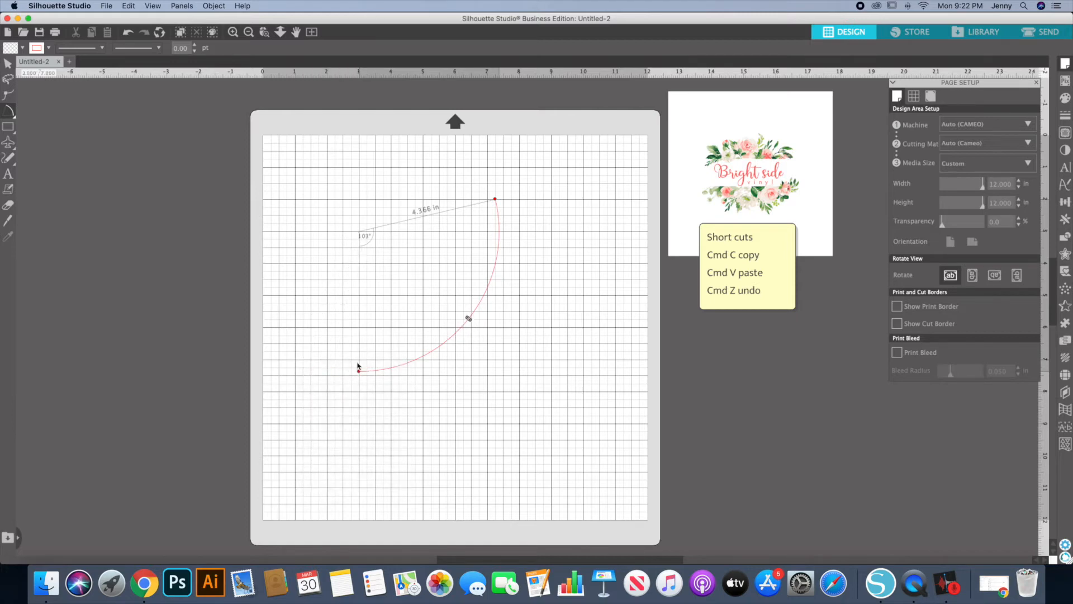
pyautogui.click(359, 370)
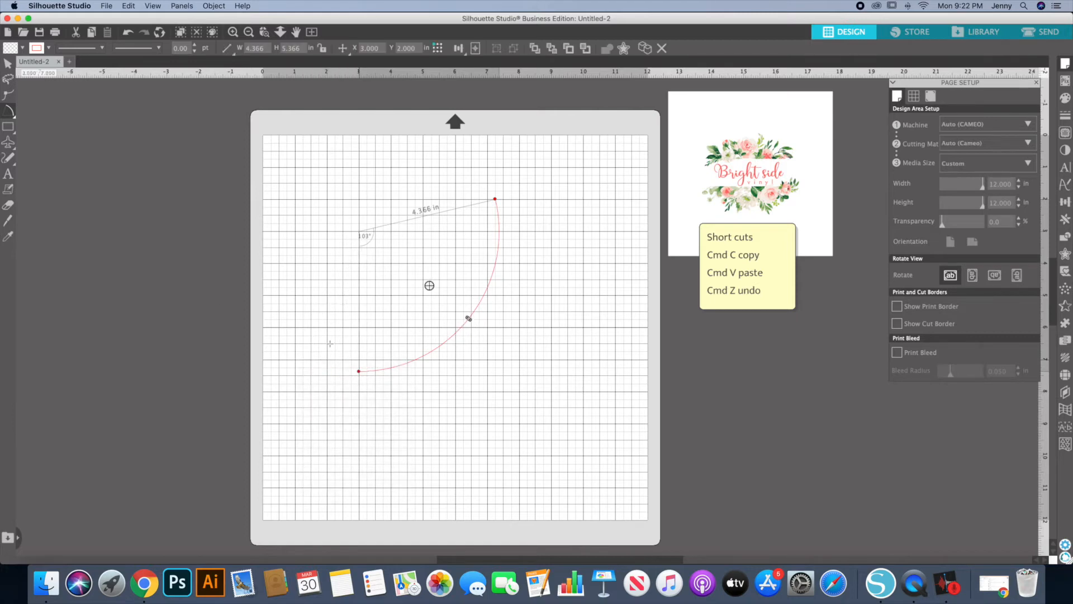
# Delete the arc from the page
pyautogui.click(8, 64)
pyautogui.click(558, 256)
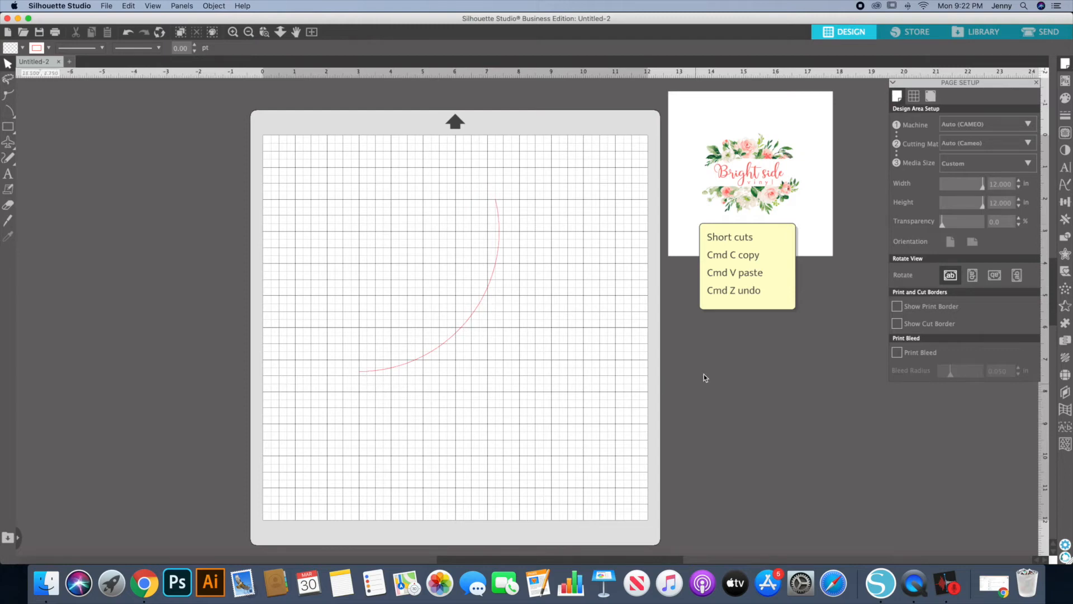
pyautogui.click(491, 276)
pyautogui.press('Delete')
# Draw a circle about 5.5 in across and an overlapping upright ellipse about 2.5 in wide and 7.25 in high
pyautogui.moveTo(7, 130)
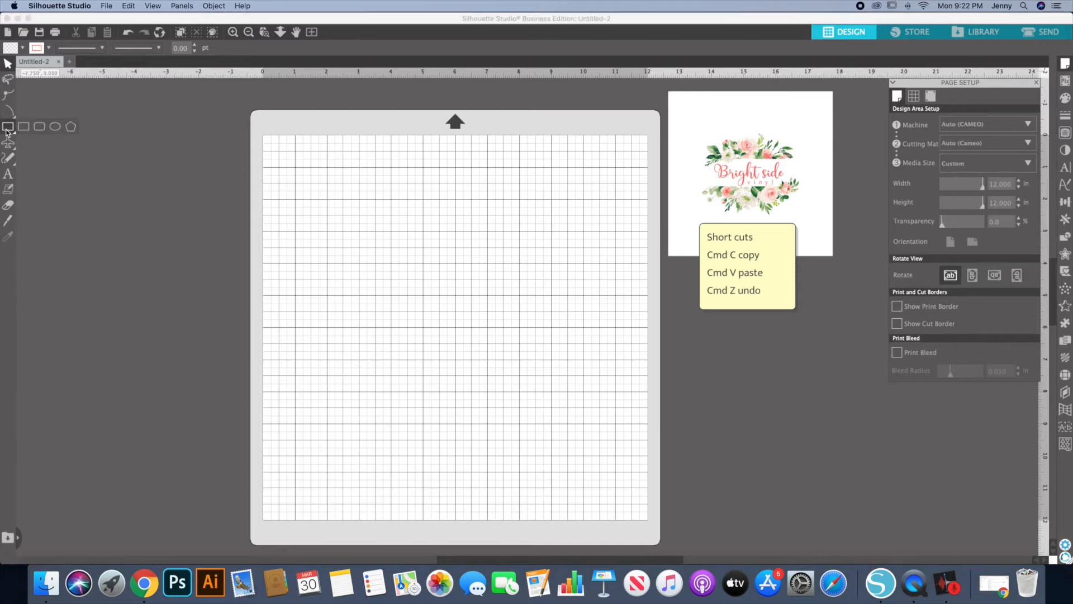
pyautogui.click(56, 127)
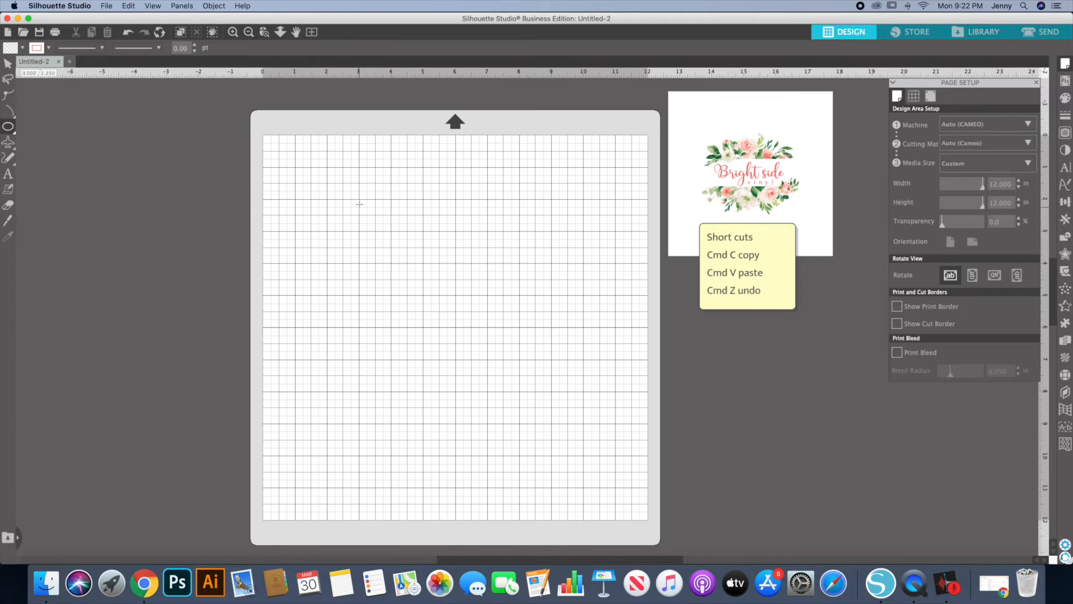
pyautogui.moveTo(360, 208)
pyautogui.mouseDown()
pyautogui.moveTo(475, 307)
pyautogui.moveTo(577, 343)
pyautogui.mouseUp()
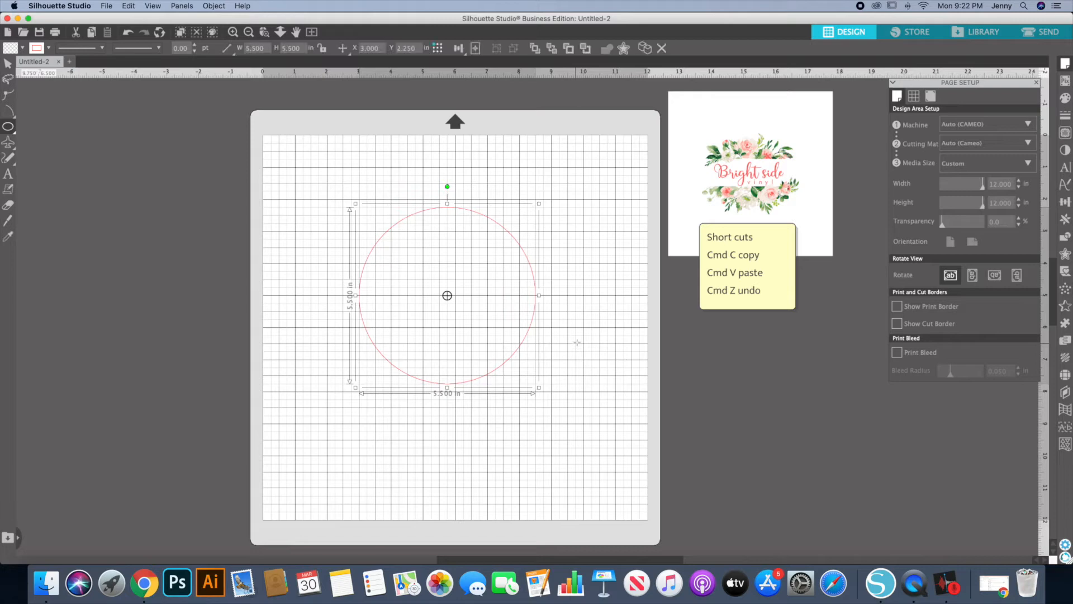
pyautogui.moveTo(559, 176)
pyautogui.mouseDown()
pyautogui.moveTo(591, 361)
pyautogui.moveTo(620, 426)
pyautogui.moveTo(645, 343)
pyautogui.moveTo(639, 299)
pyautogui.moveTo(531, 237)
pyautogui.moveTo(413, 146)
pyautogui.moveTo(327, 151)
pyautogui.moveTo(278, 179)
pyautogui.moveTo(287, 283)
pyautogui.moveTo(447, 391)
pyautogui.moveTo(593, 312)
pyautogui.moveTo(479, 408)
pyautogui.mouseUp()
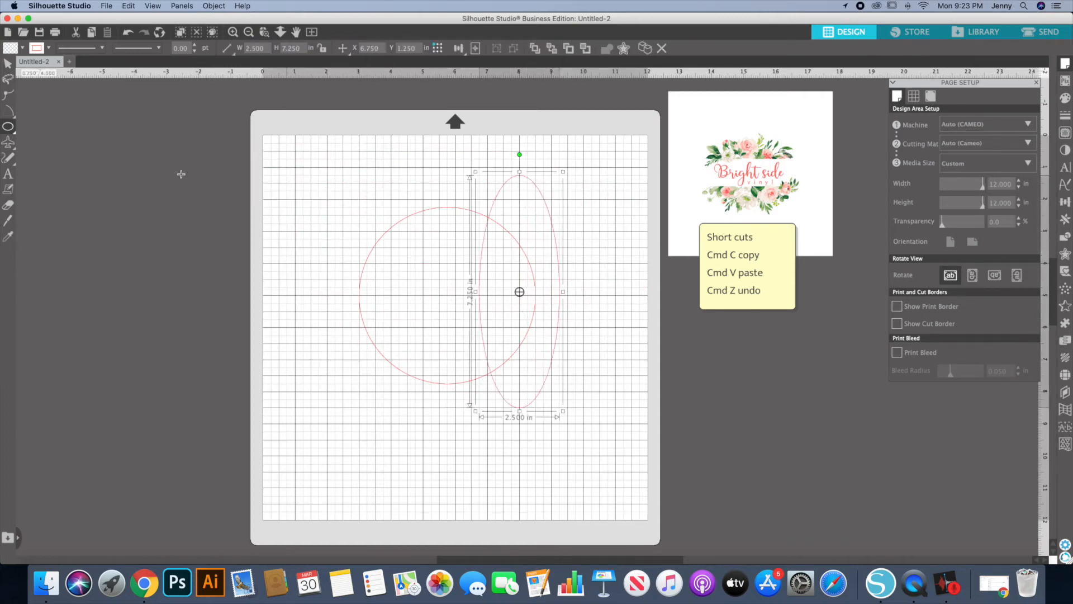
# Close the page setup and fill the upright ellipse with solid blue-violet
pyautogui.click(7, 64)
pyautogui.click(590, 191)
pyautogui.click(501, 188)
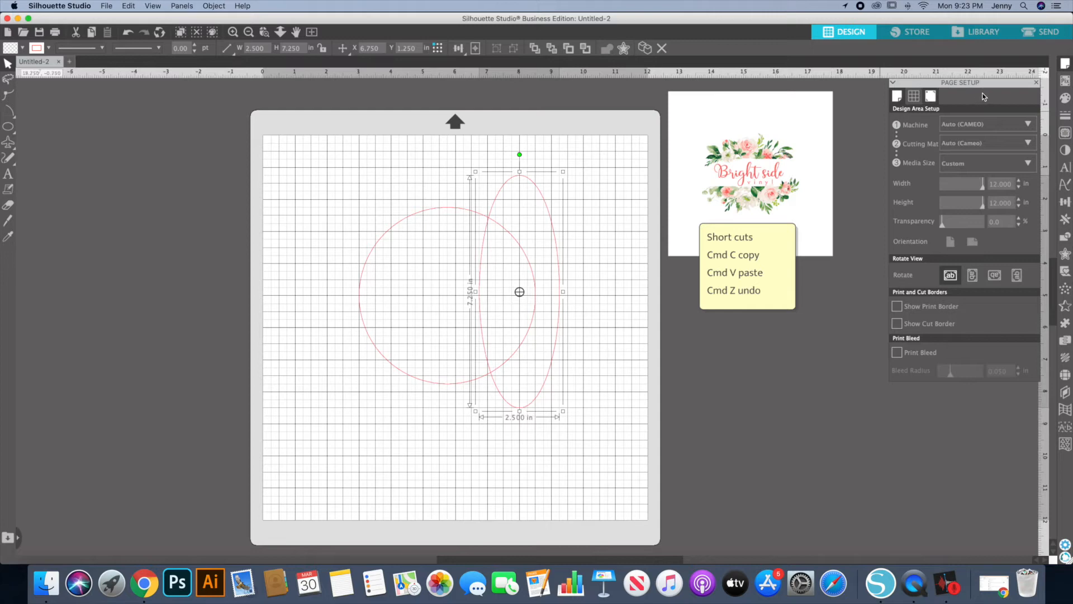
pyautogui.click(1036, 83)
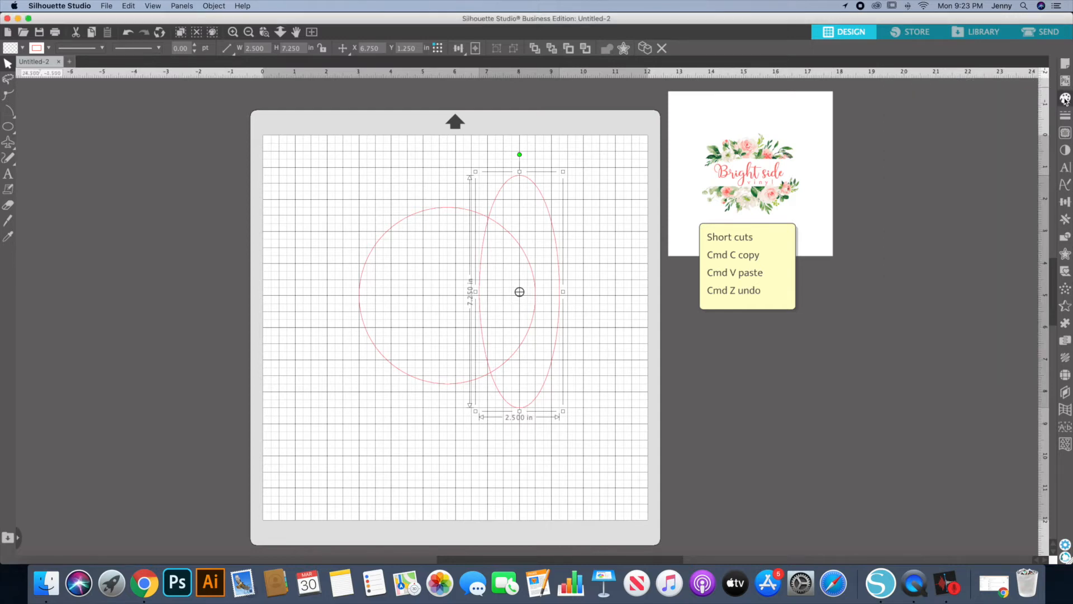
pyautogui.click(1065, 100)
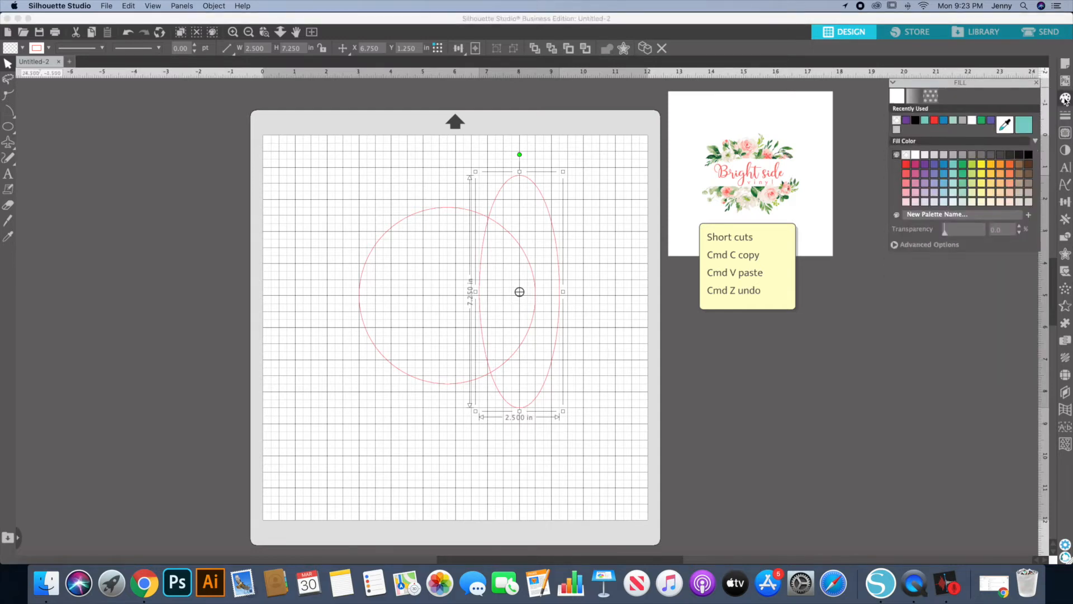
pyautogui.click(991, 121)
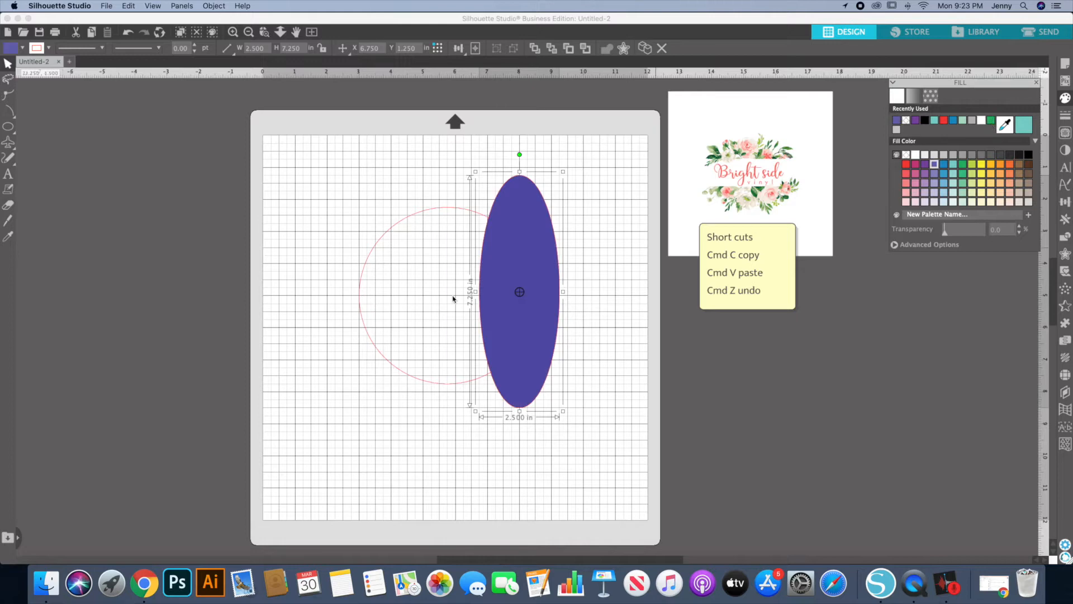
# Fill the circle with solid purple
pyautogui.click(379, 241)
pyautogui.click(379, 241)
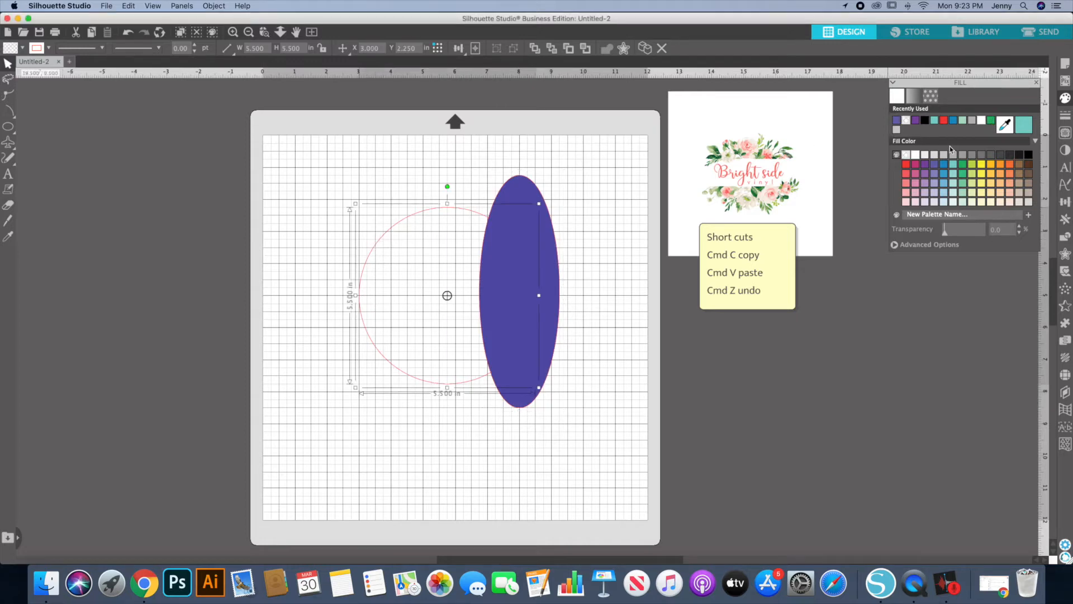
pyautogui.click(916, 120)
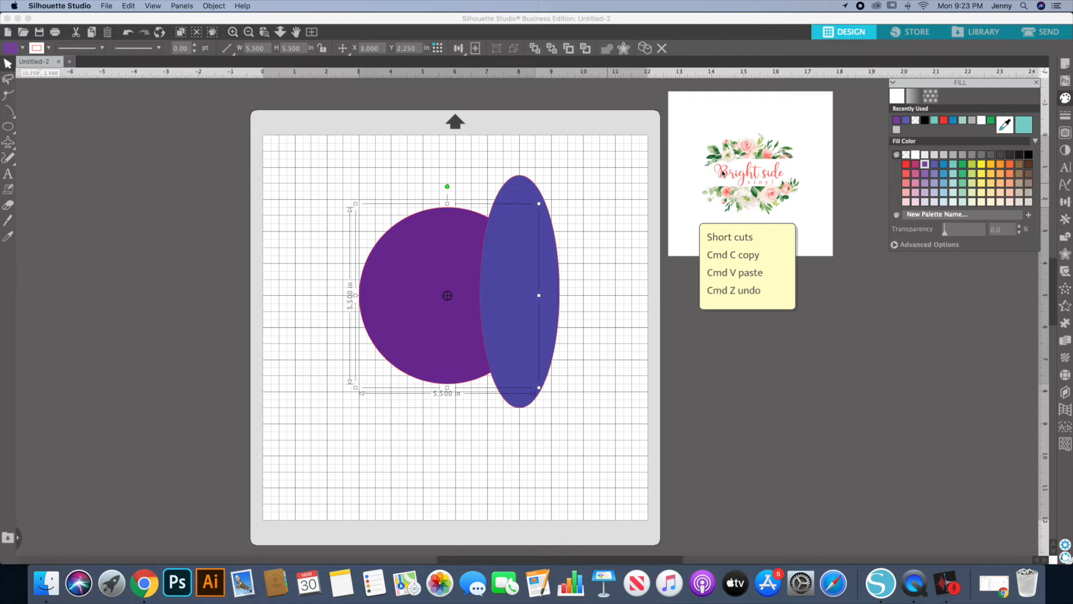
# Set the fill of both the circle and the upright ellipse to transparent
pyautogui.click(385, 199)
pyautogui.click(396, 275)
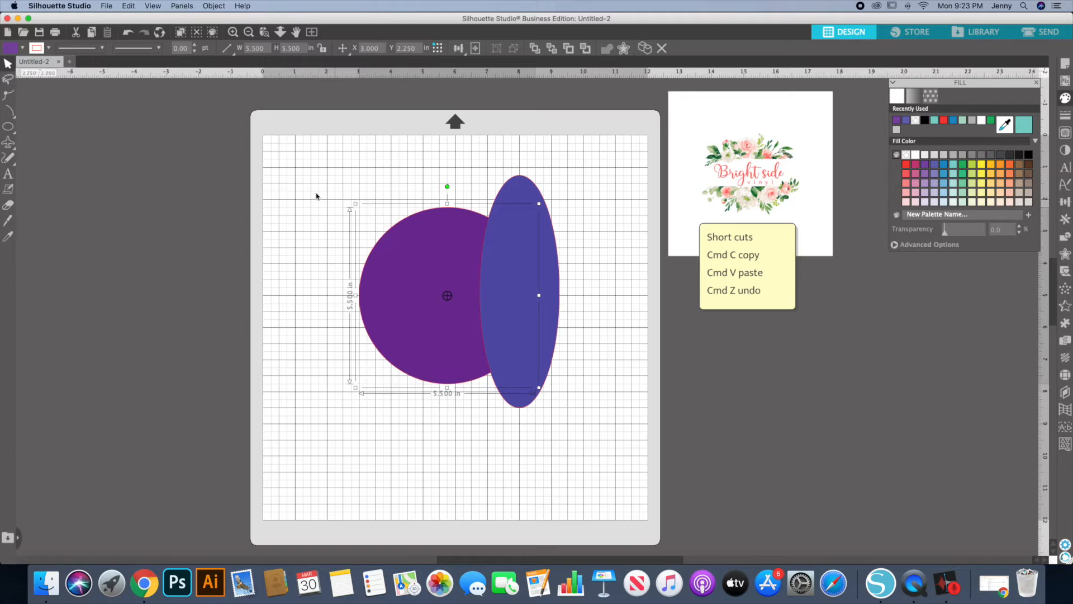
pyautogui.click(906, 155)
pyautogui.click(533, 296)
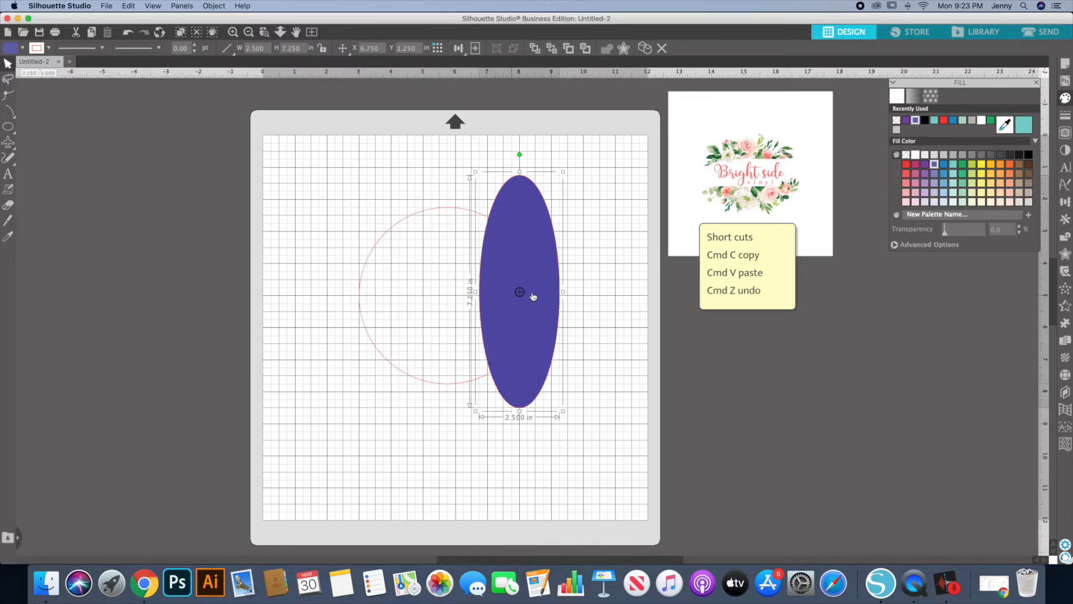
pyautogui.click(906, 155)
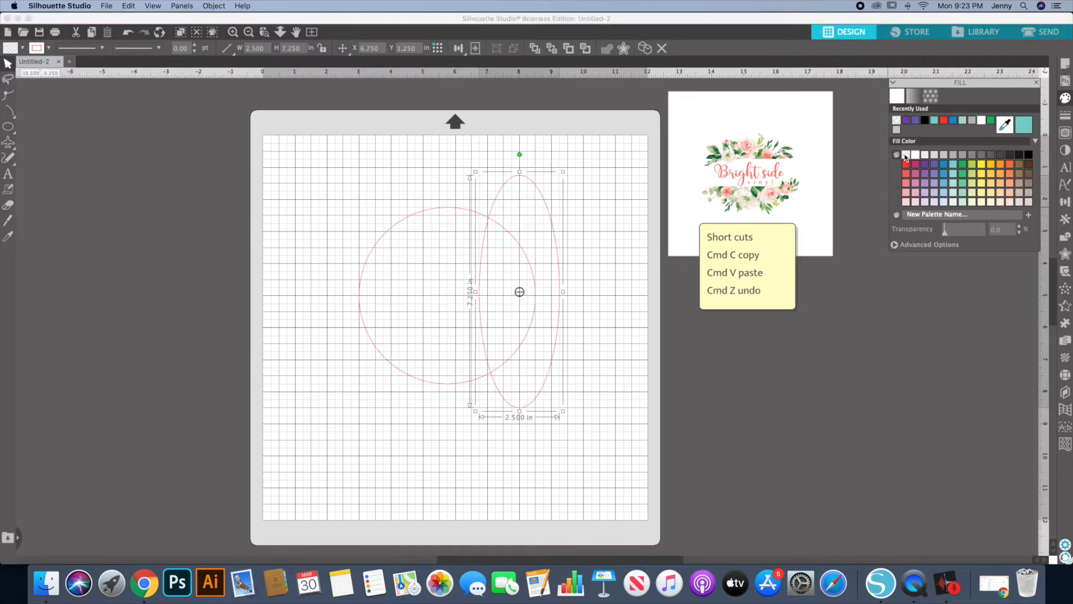
# Delete the circle and the ellipse together and close the fill settings
pyautogui.click(335, 192)
pyautogui.moveTo(325, 180); pyautogui.dragTo(609, 411)
pyautogui.press('Delete')
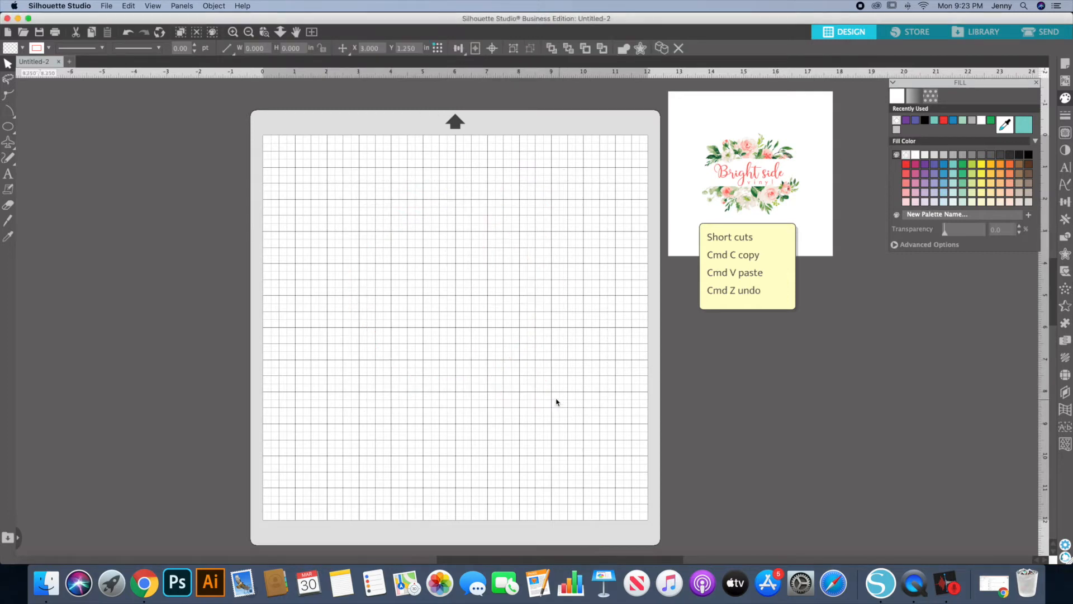
pyautogui.click(1036, 82)
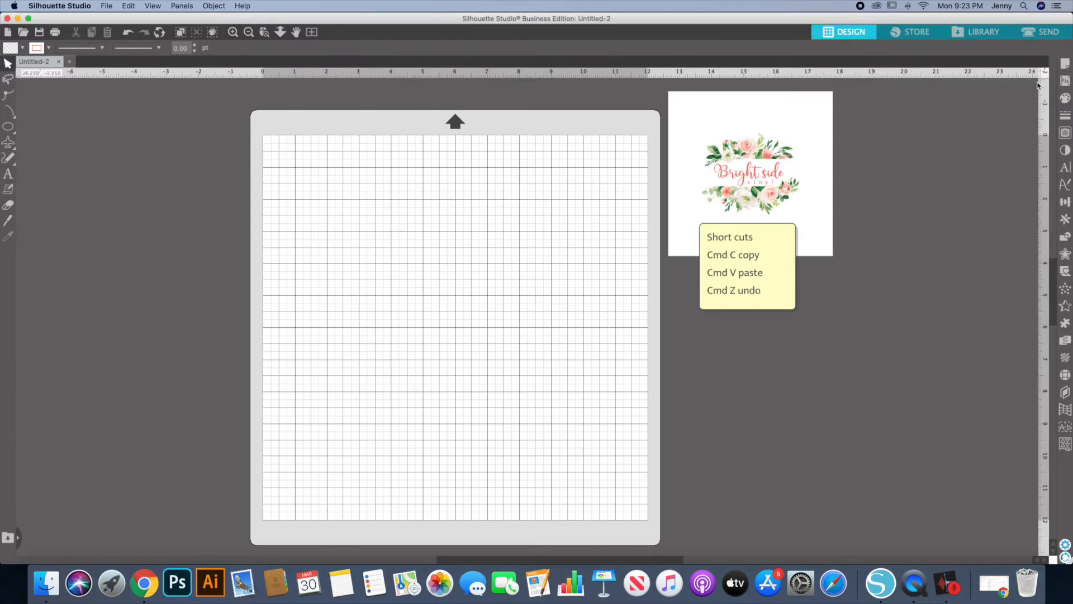
# Draw a square about 5.125 in per side and a tall rectangle about 1.5 in wide and 8.25 in high to its right
pyautogui.click(8, 143)
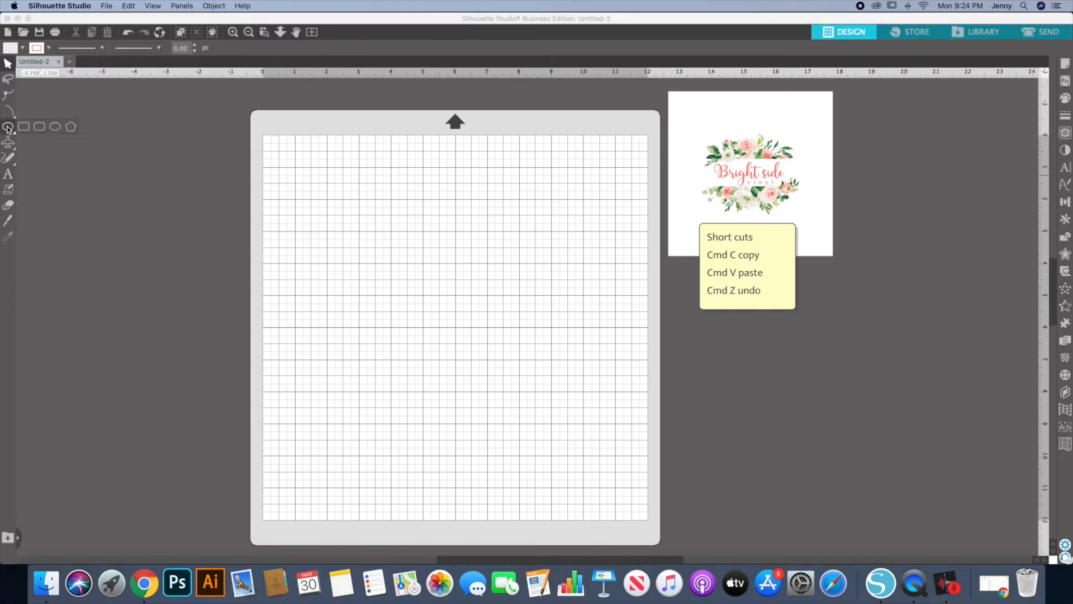
pyautogui.click(29, 126)
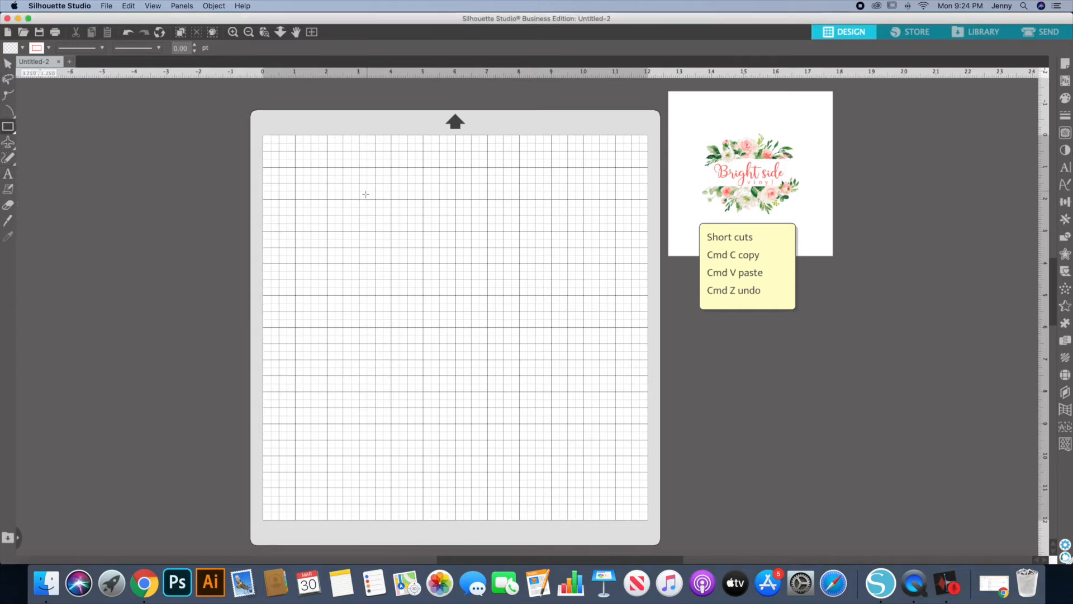
pyautogui.moveTo(353, 198); pyautogui.dragTo(516, 356)
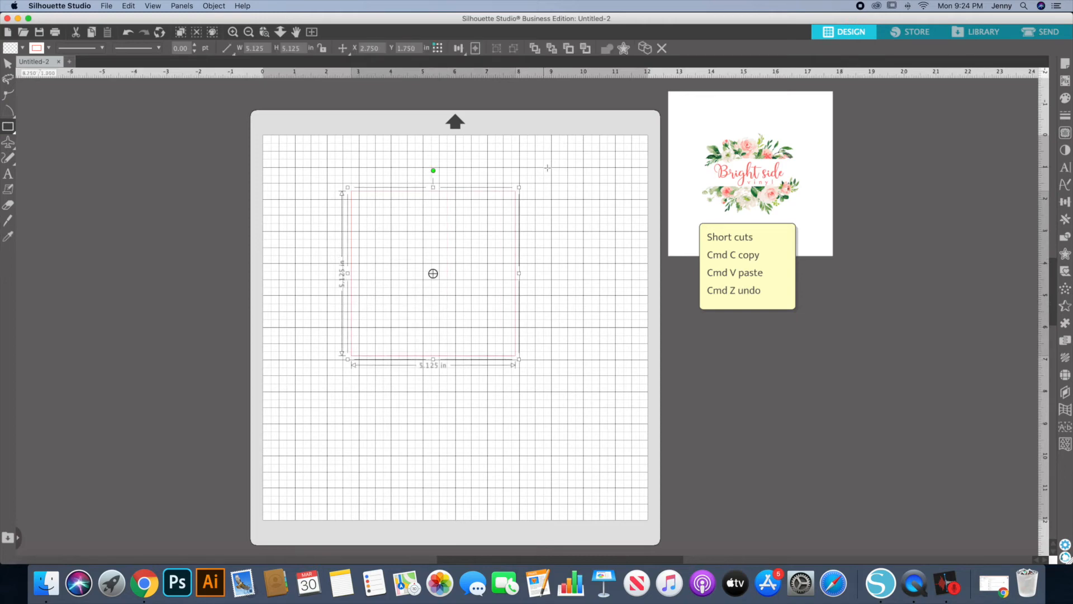
pyautogui.moveTo(549, 165); pyautogui.dragTo(599, 431)
# Fill the tall narrow rectangle with solid red
pyautogui.click(8, 63)
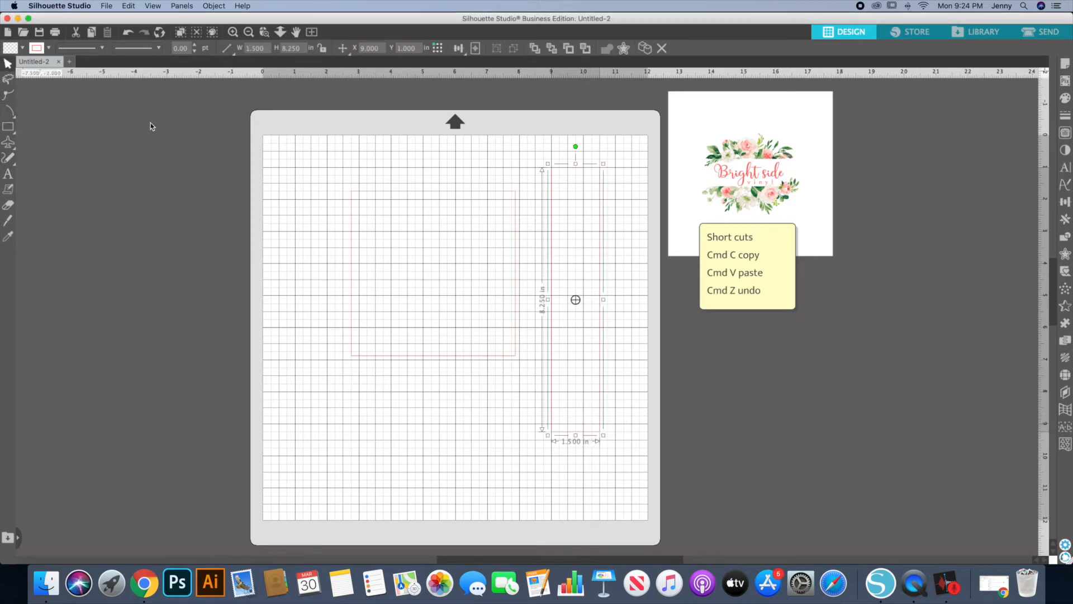
pyautogui.click(1066, 97)
pyautogui.click(945, 121)
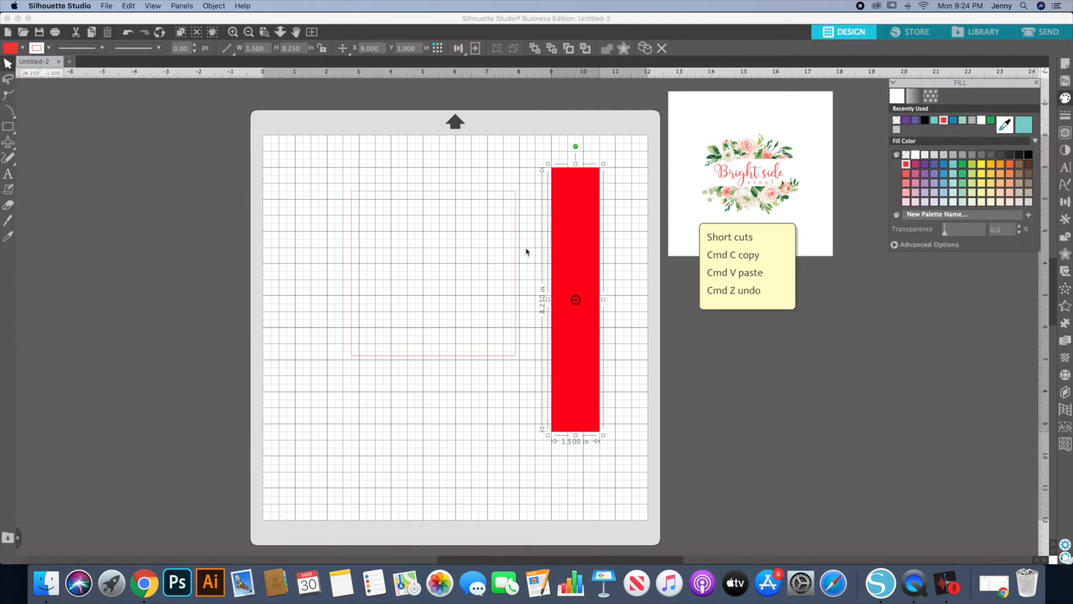
# Fill the square with solid black and deselect it
pyautogui.click(468, 195)
pyautogui.click(934, 121)
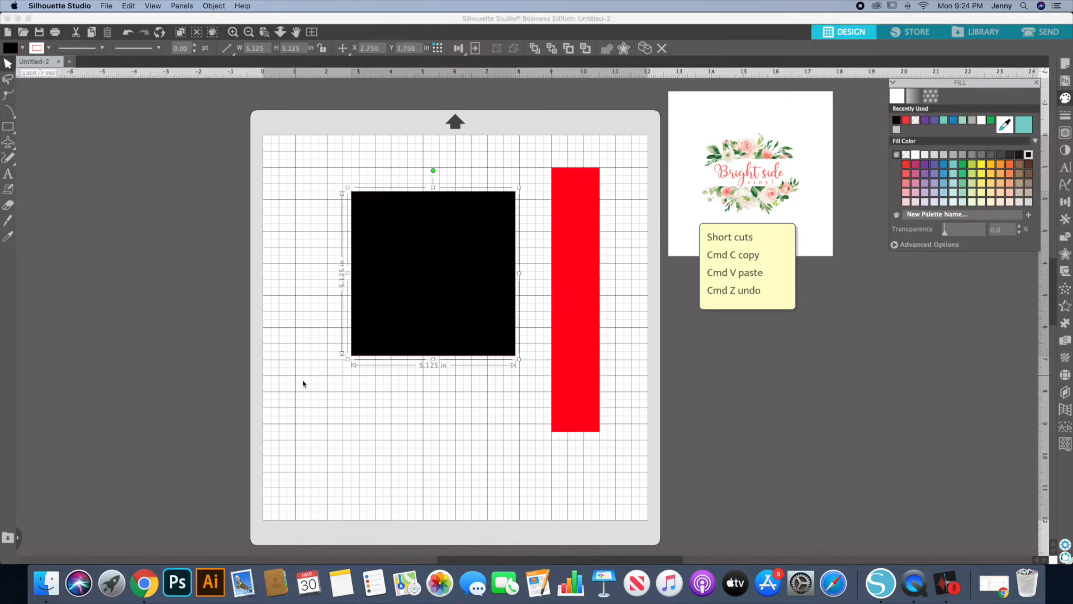
pyautogui.click(325, 409)
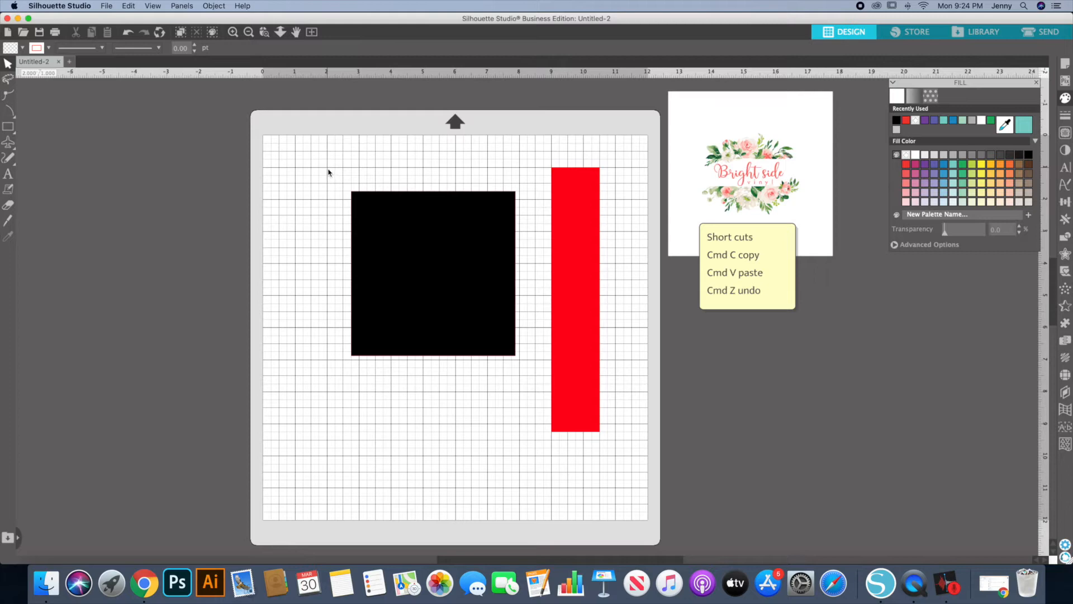
# Select the black square and the tall red rectangle together and delete them
pyautogui.moveTo(440, 198); pyautogui.dragTo(587, 390)
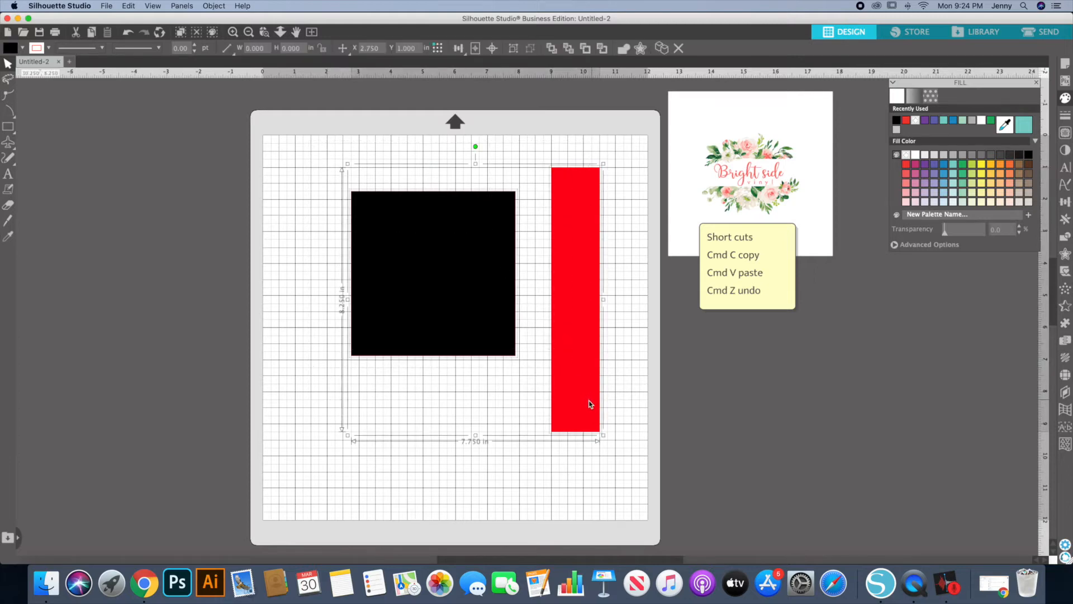
pyautogui.scroll(-1, 589, 404)
pyautogui.press('Delete')
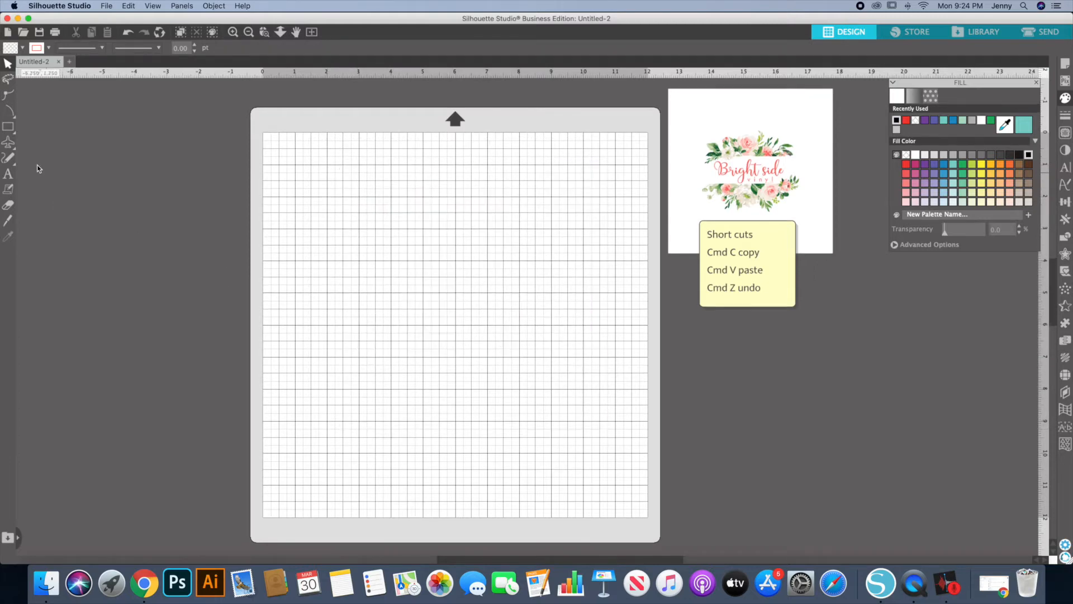
# Draw a saw-blade preset shape about 3.2 in wide near the page's upper-left corner and fill it with solid red
pyautogui.click(8, 147)
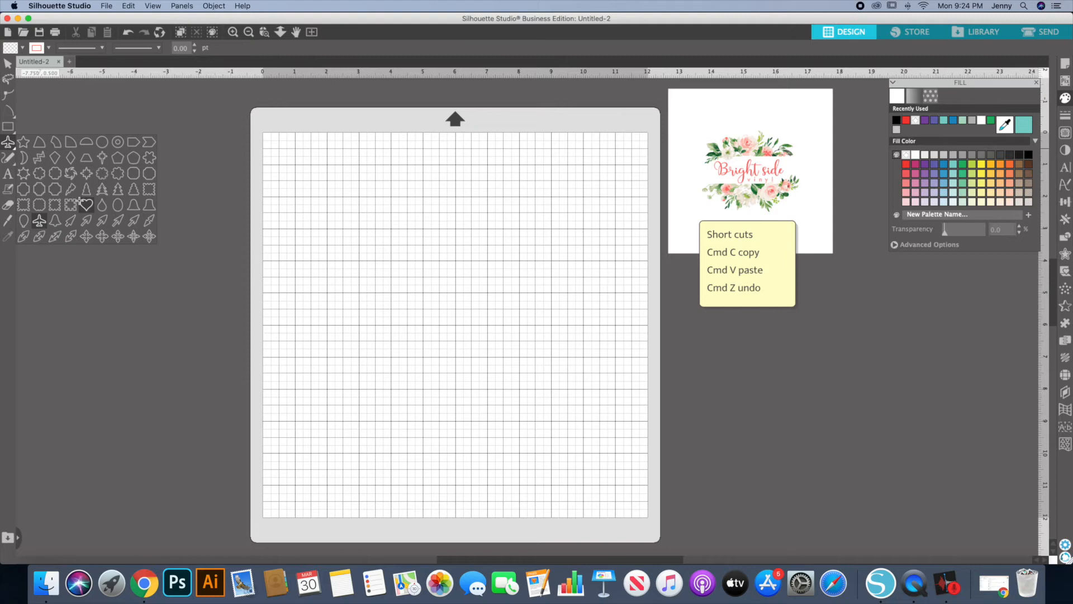
pyautogui.click(70, 173)
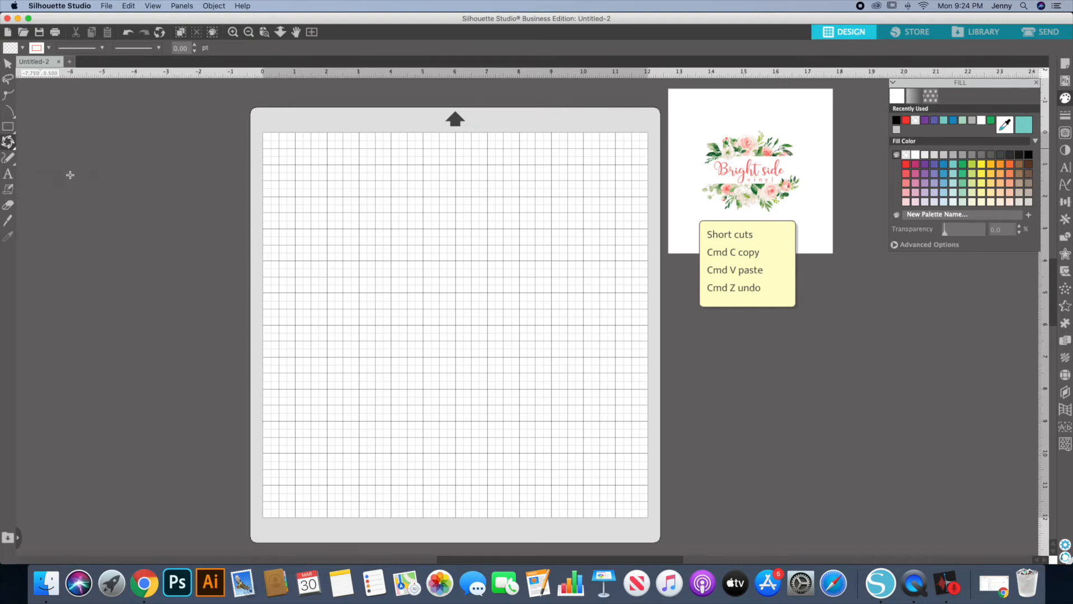
pyautogui.moveTo(367, 172); pyautogui.dragTo(373, 219)
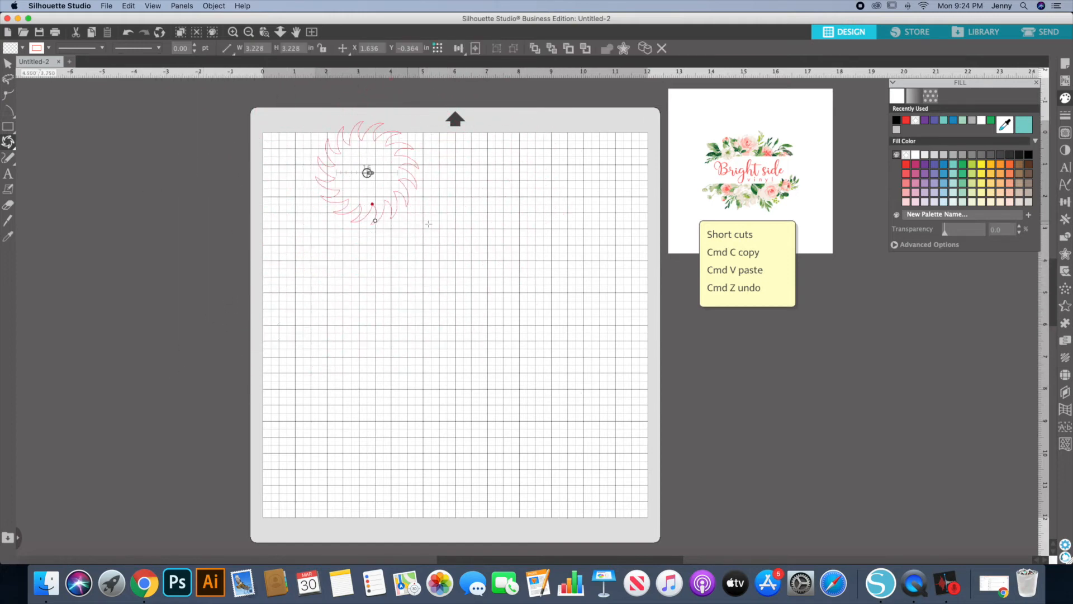
pyautogui.click(906, 120)
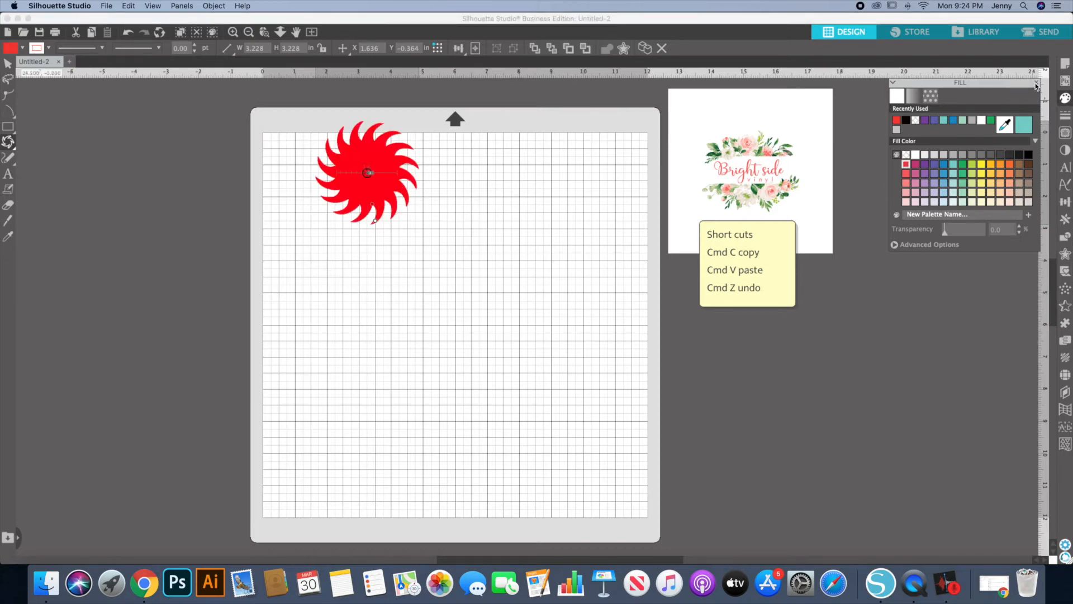
pyautogui.click(1037, 85)
# Draw a lightning bolt preset shape near the middle of the page and a tree preset shape above and to its right
pyautogui.click(8, 142)
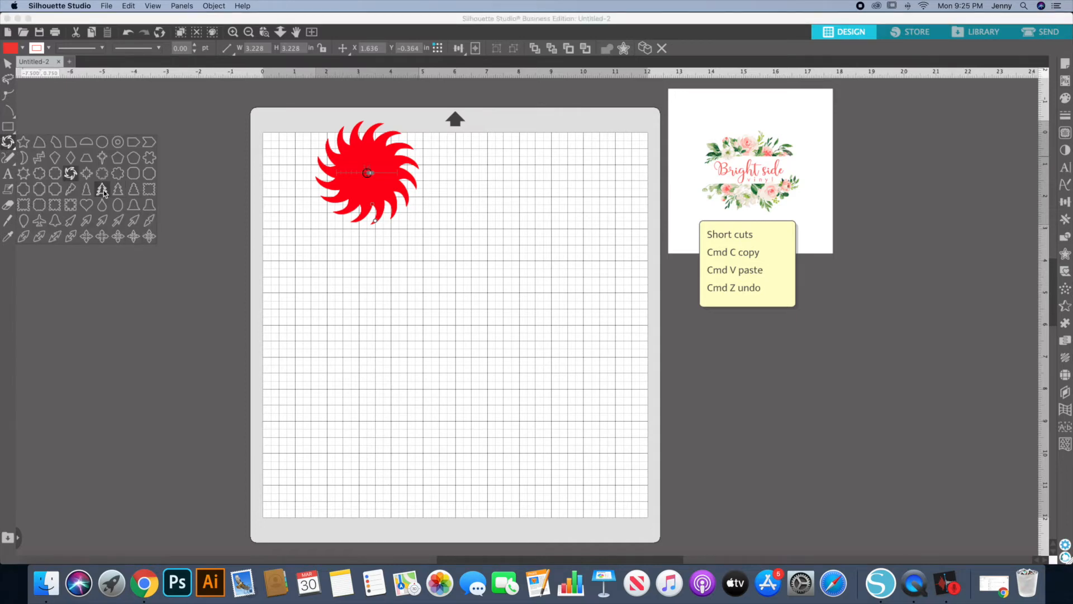
pyautogui.click(71, 189)
pyautogui.moveTo(397, 278); pyautogui.dragTo(488, 373)
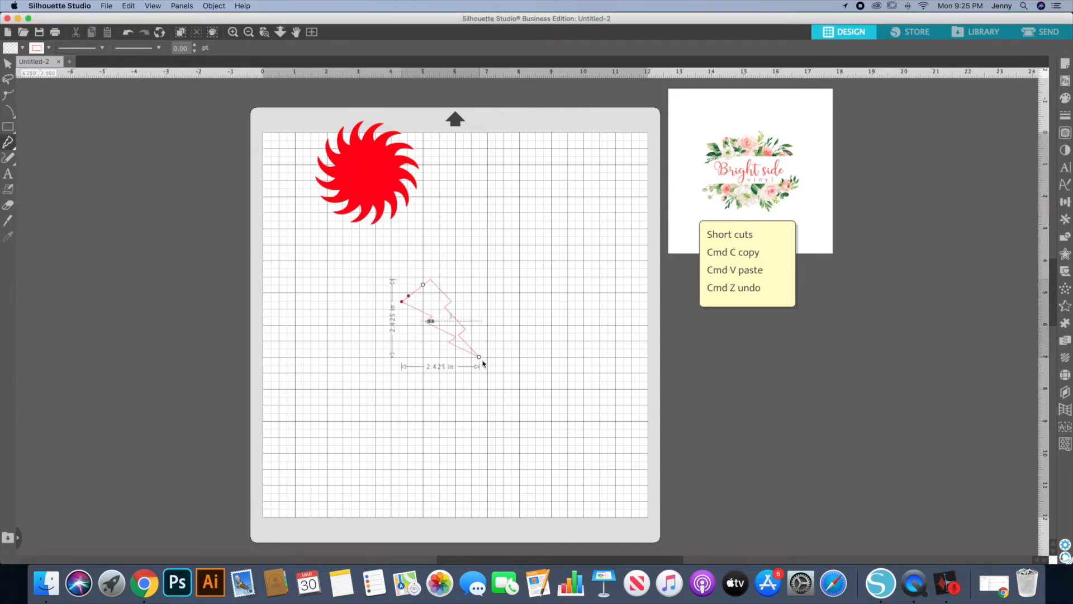
pyautogui.click(8, 142)
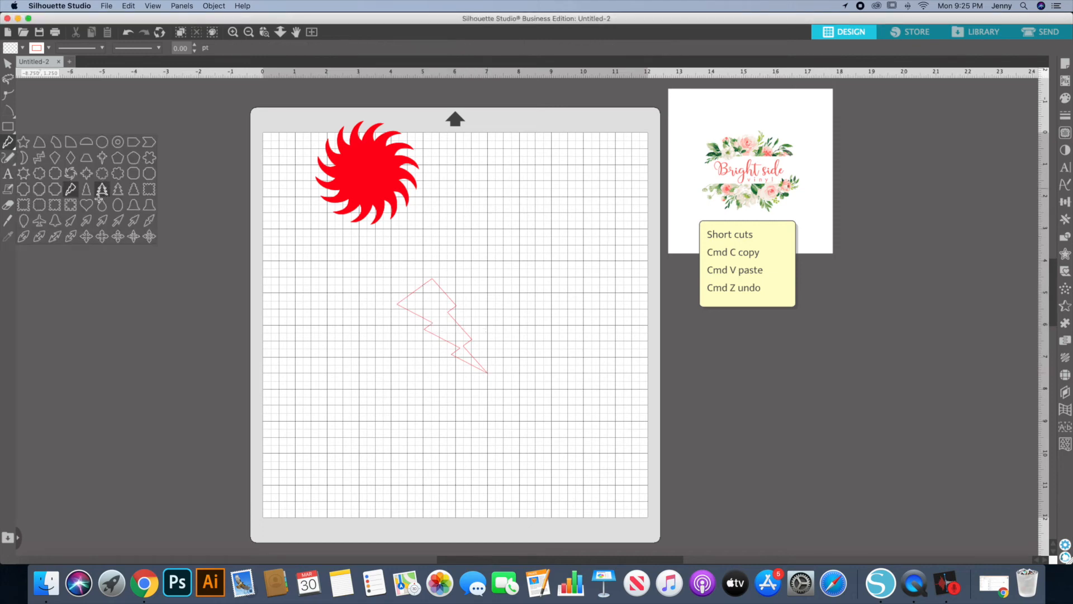
pyautogui.click(102, 189)
pyautogui.moveTo(479, 164); pyautogui.dragTo(539, 261)
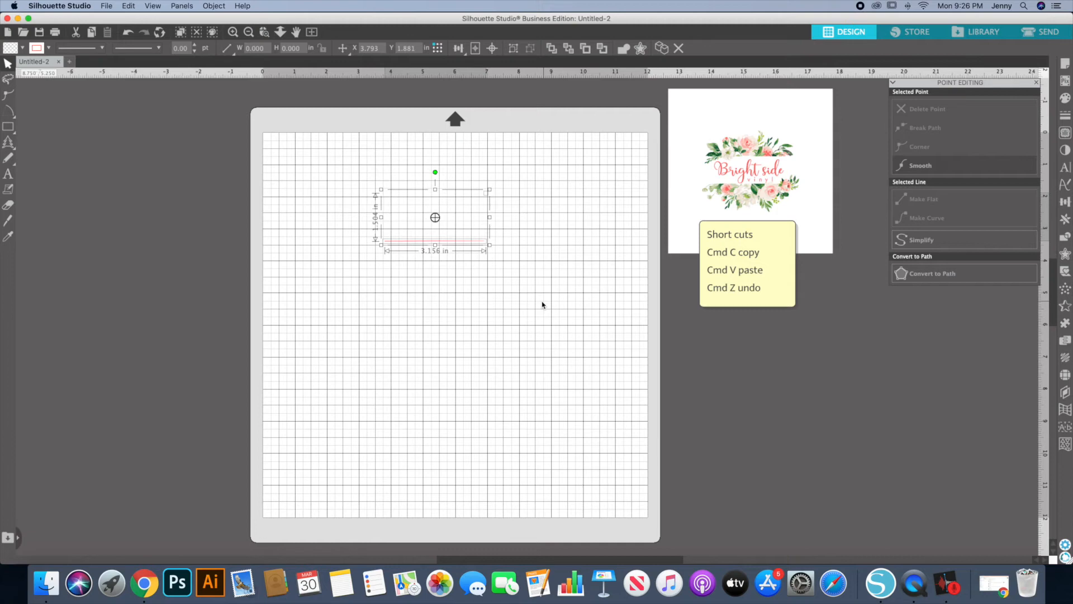
# Delete the selected shape and draw a closed freehand outline about 6 in wide and 5.4 in high mid-page
pyautogui.press('Delete')
pyautogui.click(6, 163)
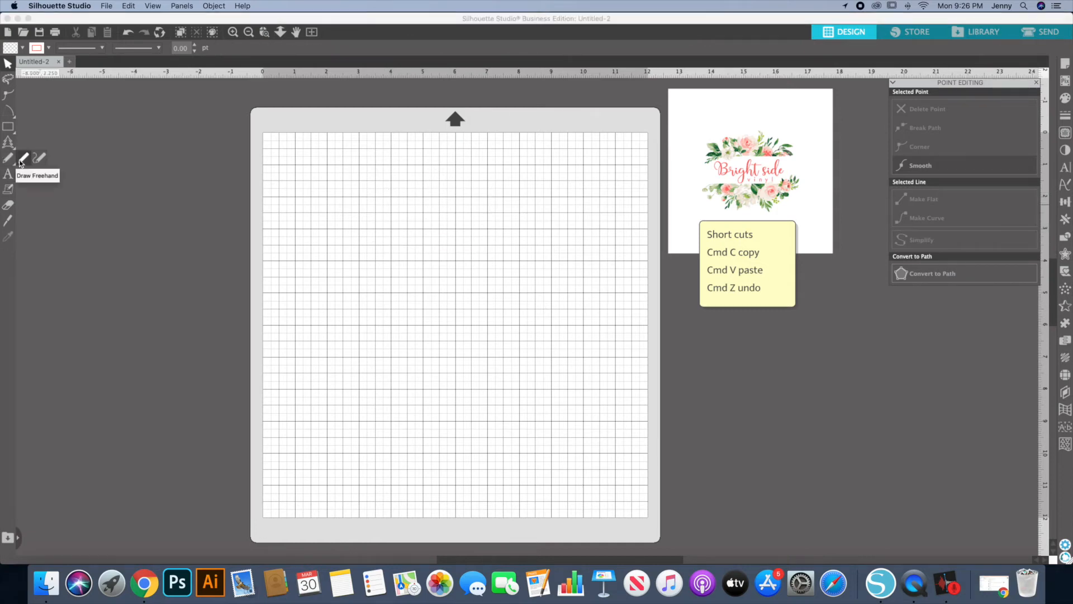
pyautogui.click(20, 161)
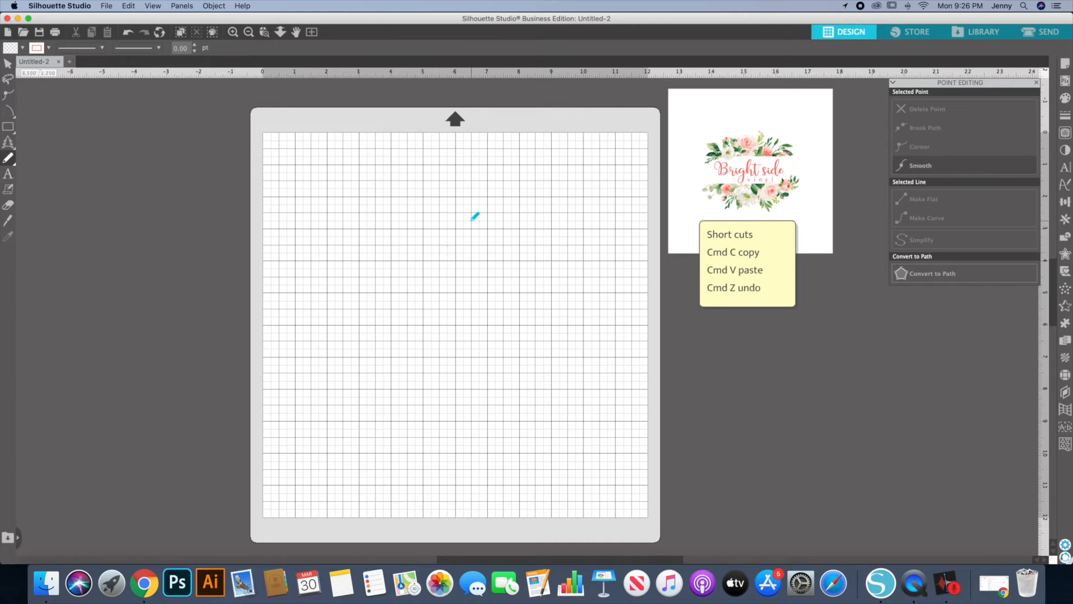
pyautogui.moveTo(474, 216)
pyautogui.mouseDown()
pyautogui.moveTo(434, 213)
pyautogui.moveTo(351, 259)
pyautogui.moveTo(369, 344)
pyautogui.moveTo(474, 385)
pyautogui.moveTo(512, 326)
pyautogui.moveTo(542, 230)
pyautogui.moveTo(472, 211)
pyautogui.mouseUp()
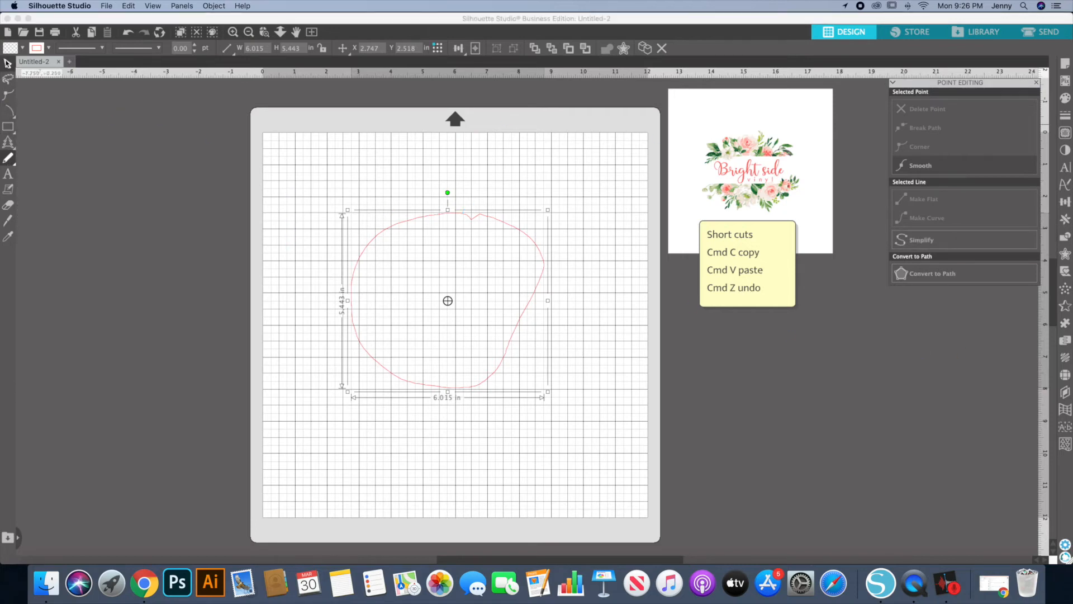
# Open the freehand outline for point editing and delete a few points along its upper edge
pyautogui.click(8, 63)
pyautogui.click(297, 166)
pyautogui.click(397, 227)
pyautogui.doubleClick(396, 226)
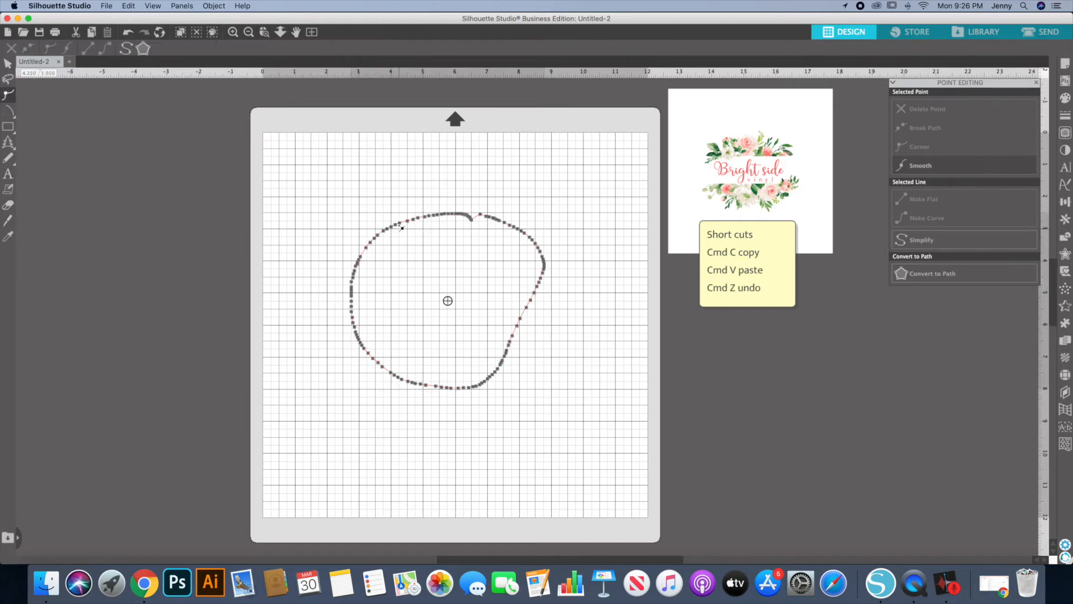
pyautogui.moveTo(401, 224); pyautogui.dragTo(418, 276)
pyautogui.press('BackSpace')
pyautogui.press('BackSpace')
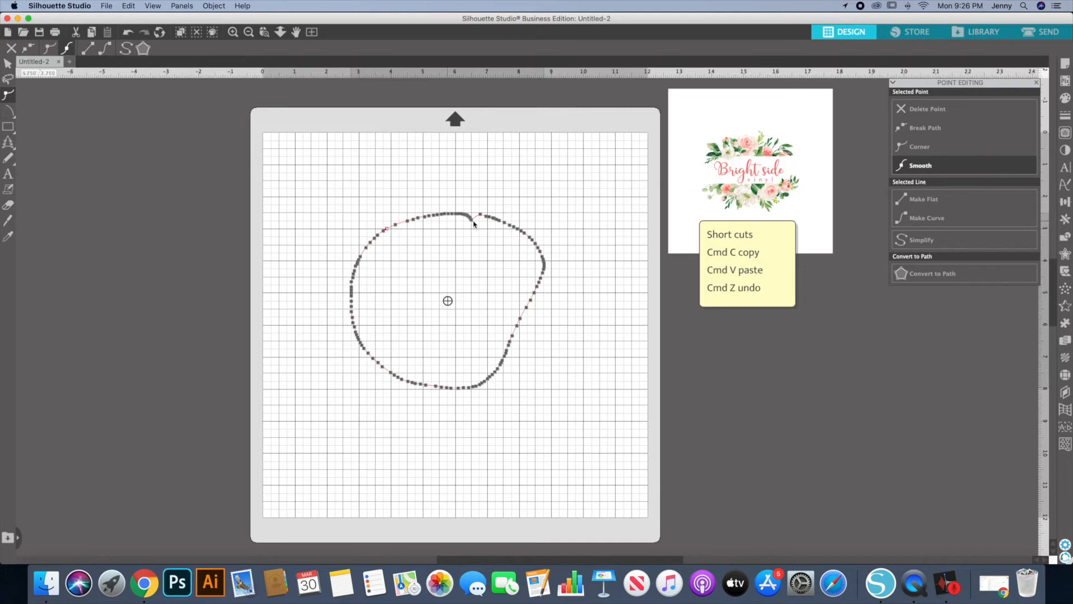
pyautogui.press('BackSpace')
pyautogui.click(495, 219)
pyautogui.moveTo(495, 219); pyautogui.dragTo(497, 221)
# Delete the freehand outline and draw a closed Smooth Freehand outline about 5.5 in wide and 4.7 in high
pyautogui.moveTo(307, 189); pyautogui.dragTo(559, 376)
pyautogui.press('Delete')
pyautogui.moveTo(11, 161)
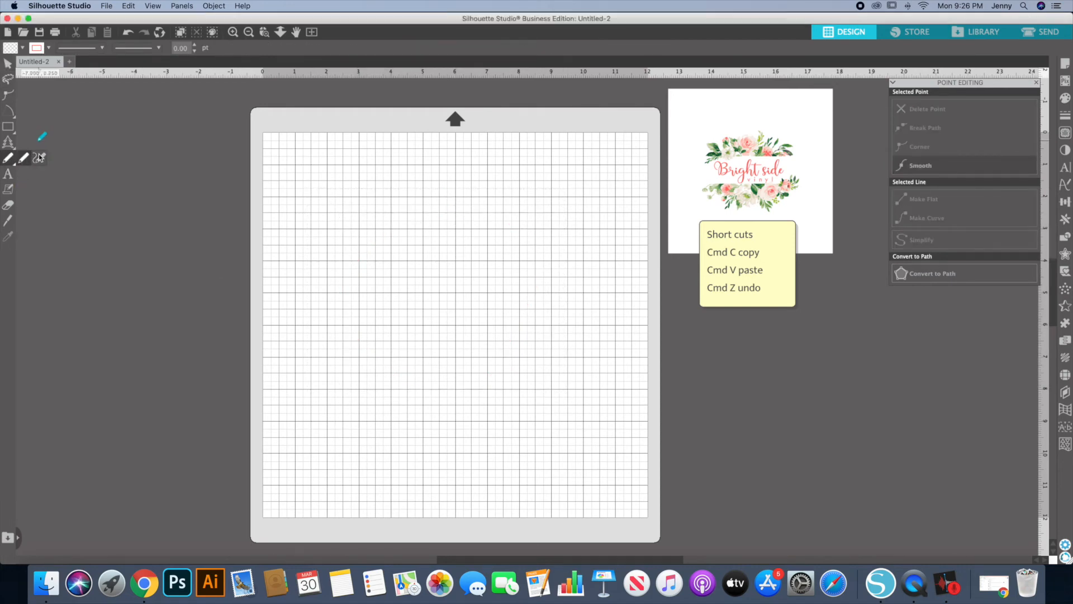
pyautogui.click(9, 161)
pyautogui.click(38, 158)
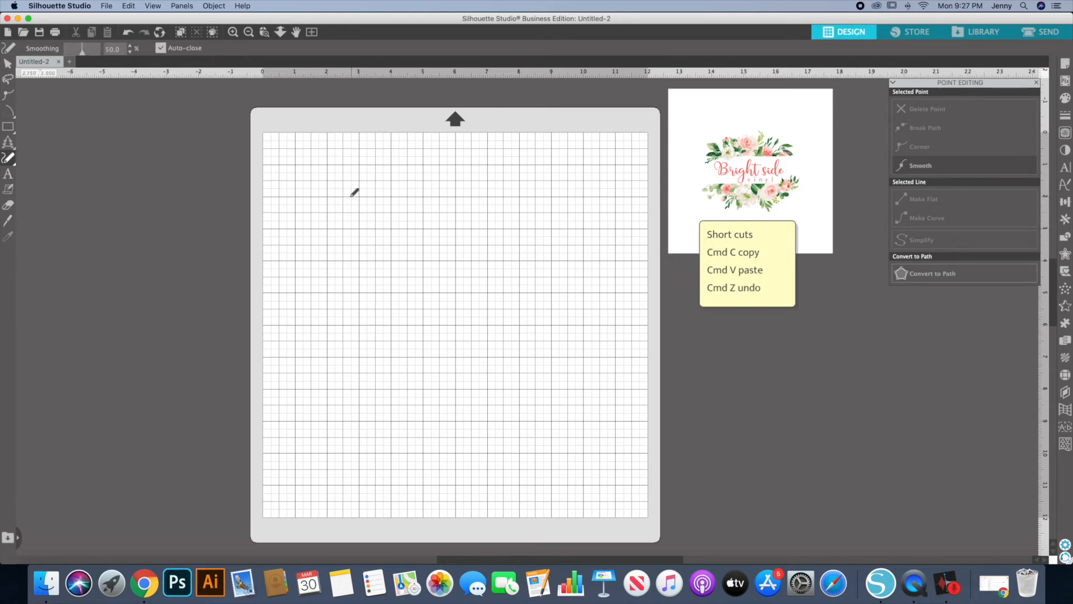
pyautogui.moveTo(479, 196)
pyautogui.mouseDown()
pyautogui.moveTo(407, 212)
pyautogui.moveTo(384, 244)
pyautogui.moveTo(383, 308)
pyautogui.moveTo(446, 347)
pyautogui.moveTo(520, 341)
pyautogui.moveTo(559, 308)
pyautogui.moveTo(551, 236)
pyautogui.moveTo(481, 193)
pyautogui.mouseUp()
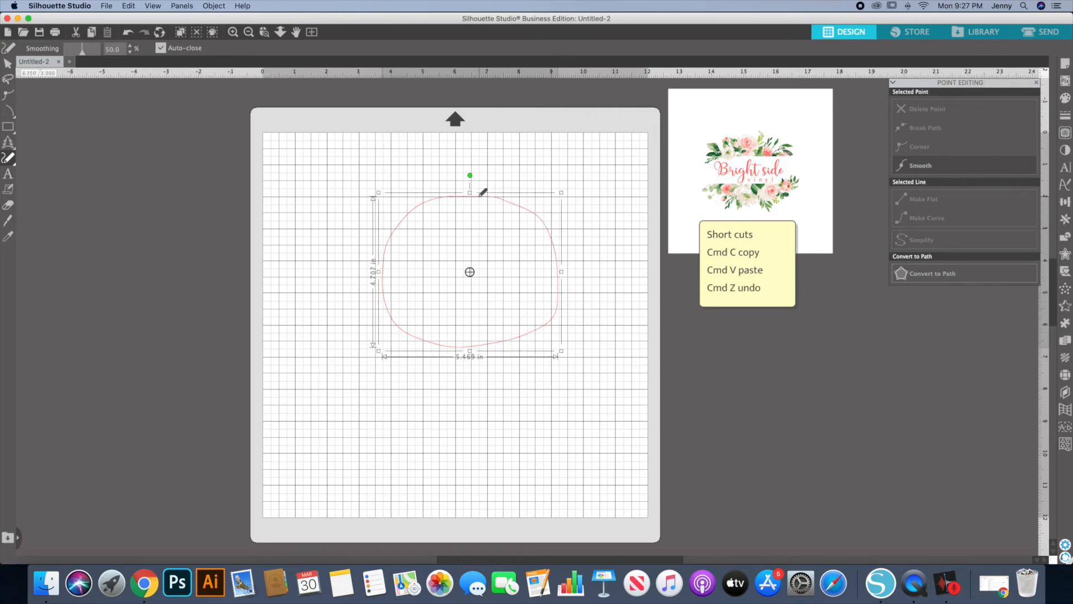
# Open the smooth outline for point editing and reshape its upper-left and upper-right curves by moving points
pyautogui.click(7, 64)
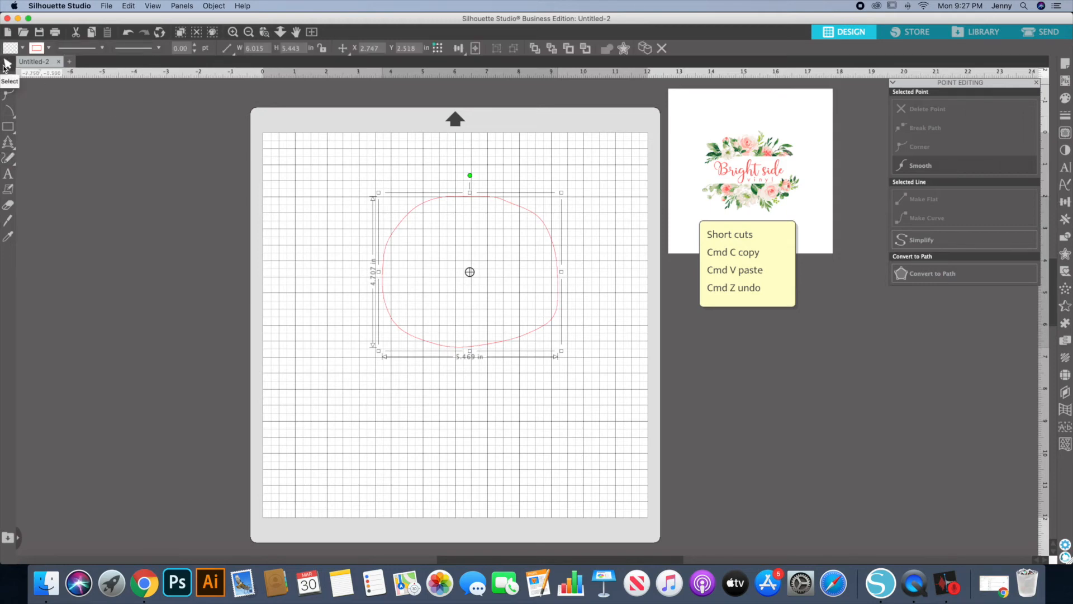
pyautogui.doubleClick(446, 199)
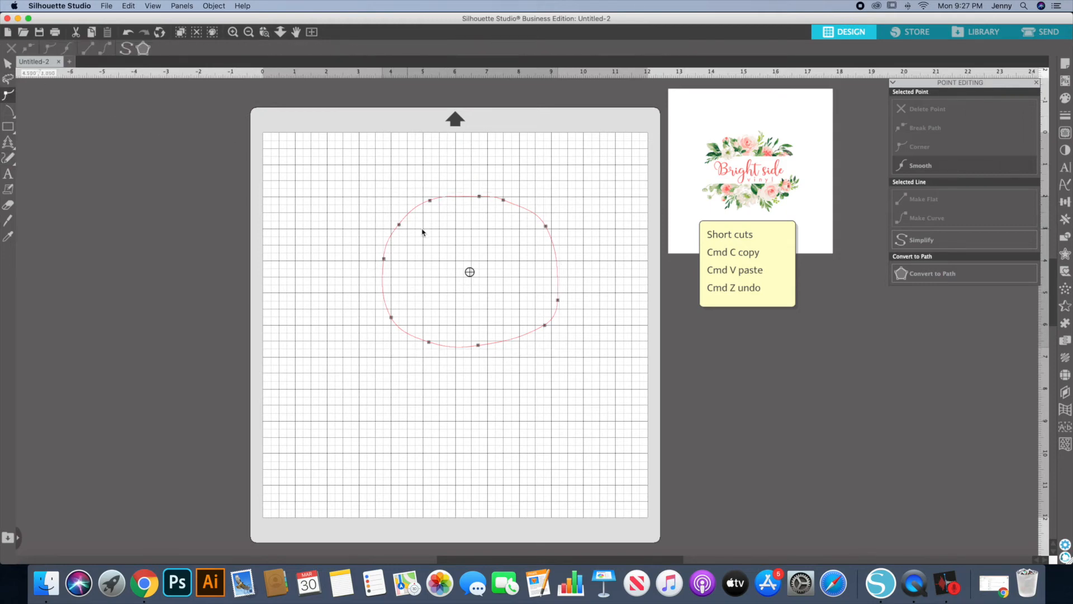
pyautogui.moveTo(429, 200); pyautogui.dragTo(439, 236)
pyautogui.press('super+z')
pyautogui.click(546, 227)
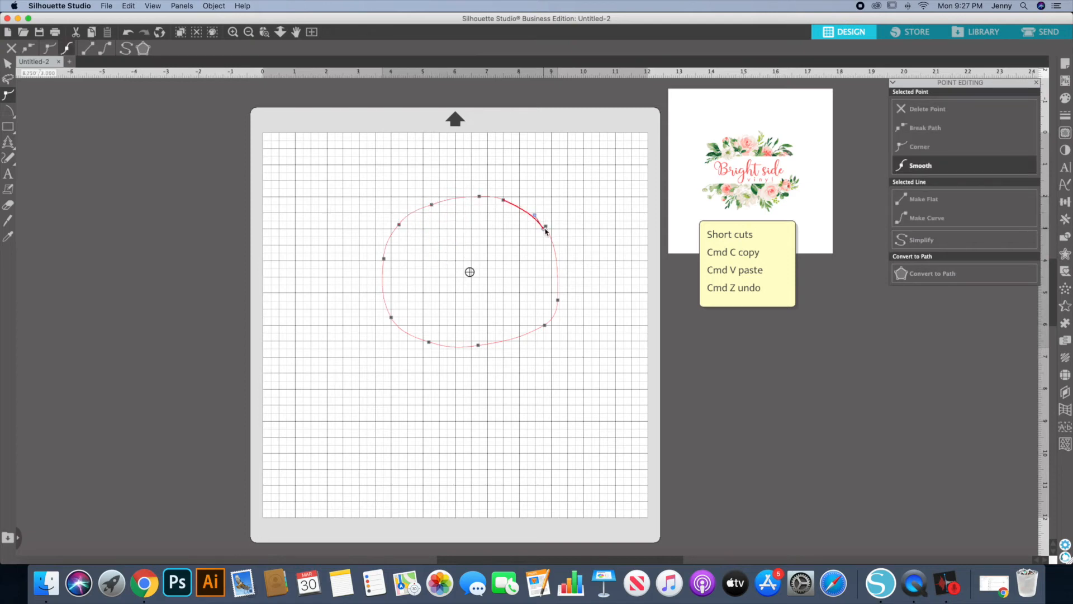
pyautogui.moveTo(547, 232); pyautogui.dragTo(532, 217)
pyautogui.click(8, 63)
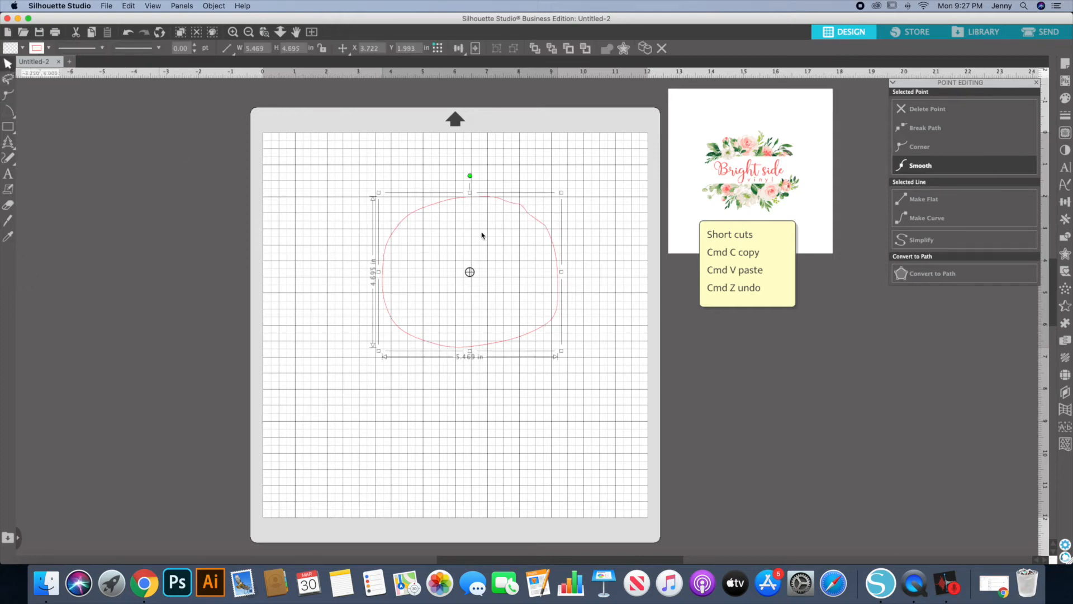
# Reopen the smooth outline's points and delete those along its upper edge, starting at the upper-right curve
pyautogui.doubleClick(526, 217)
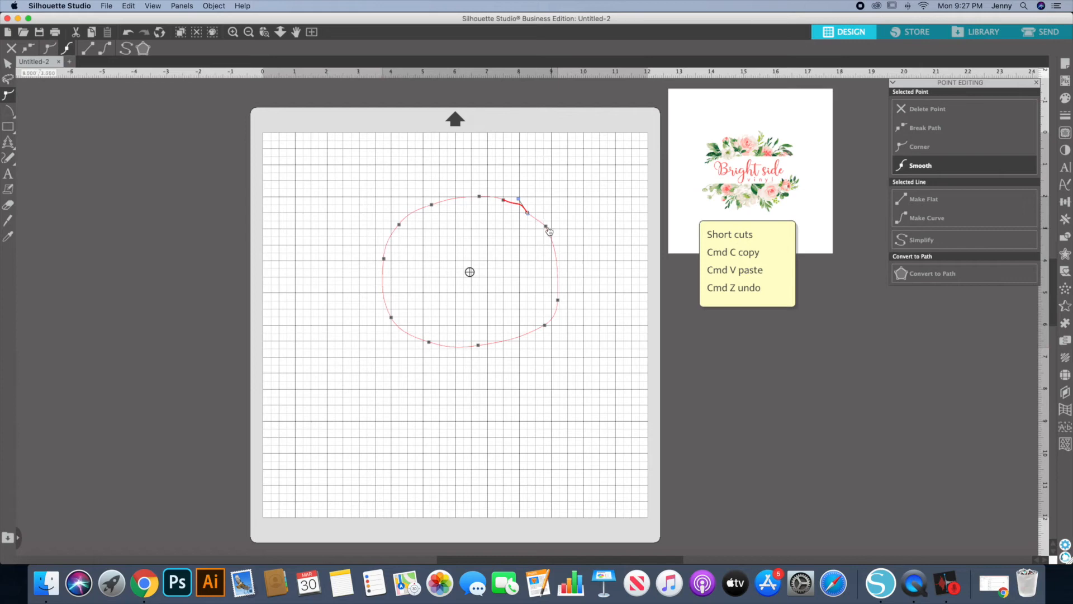
pyautogui.click(546, 229)
pyautogui.press('Delete')
pyautogui.press('Delete')
pyautogui.press('Delete')
pyautogui.press('Delete')
pyautogui.press('Delete')
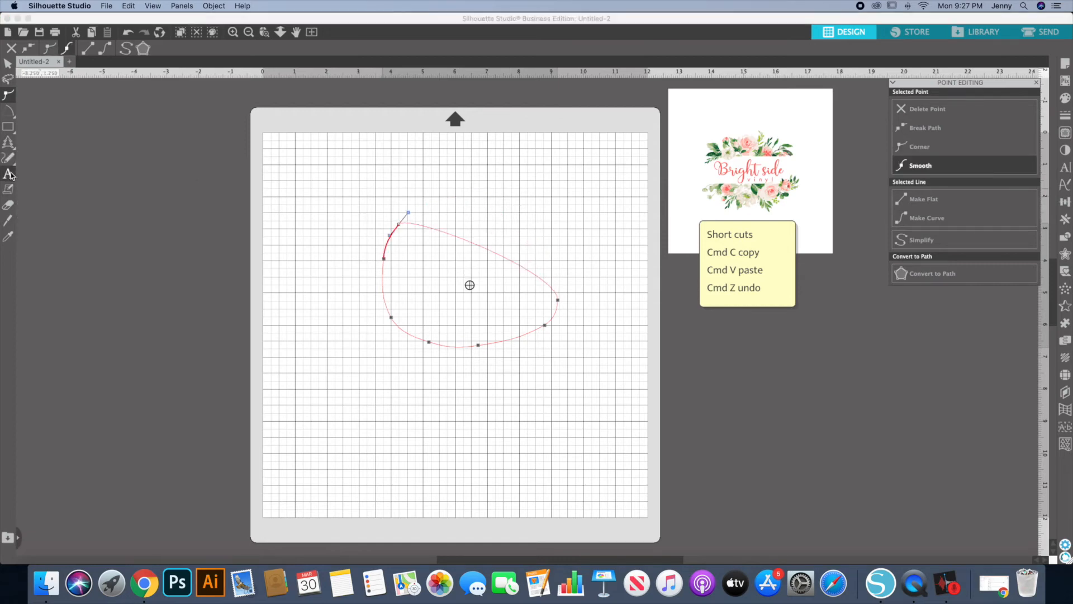
# Leave point editing and delete the reshaped outline from the page
pyautogui.click(349, 193)
pyautogui.click(531, 322)
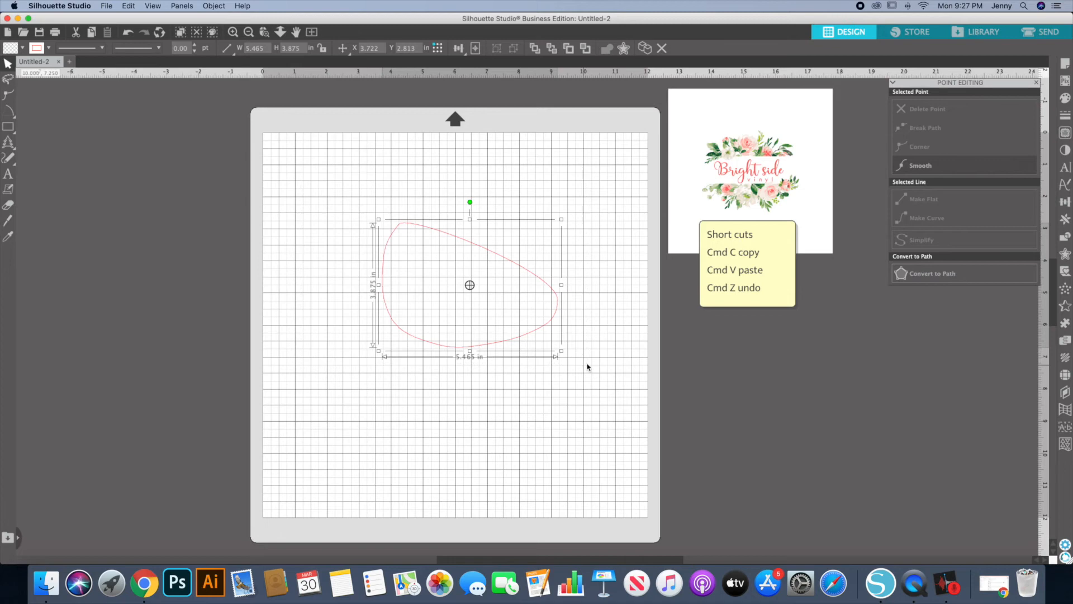
pyautogui.press('Delete')
# Add the text DOG MOM to the upper middle of the page
pyautogui.click(6, 179)
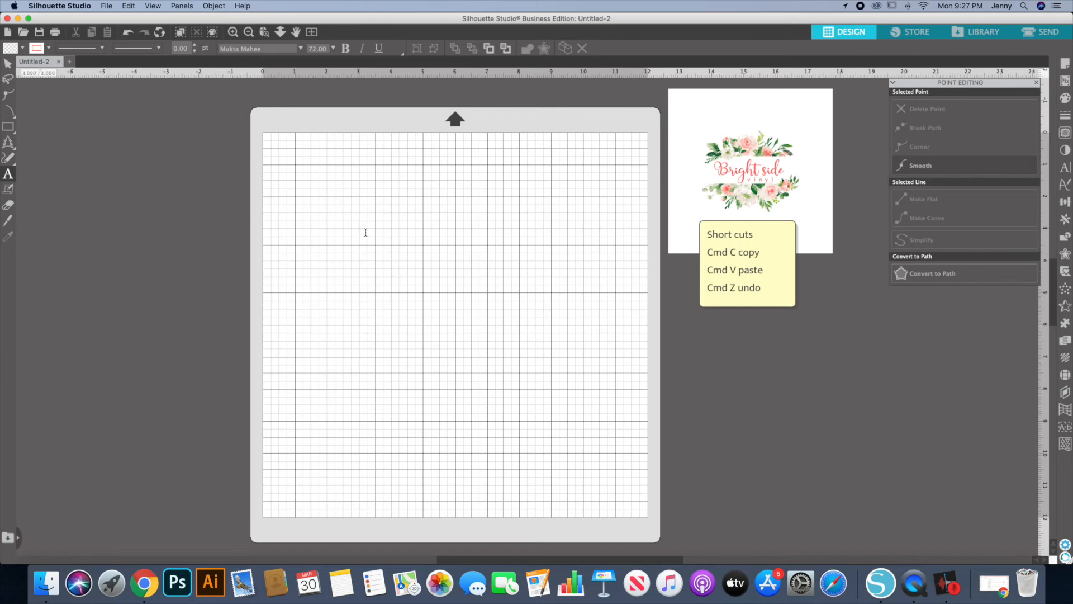
pyautogui.press('v')
pyautogui.click(383, 236)
pyautogui.write('DOG MOM')
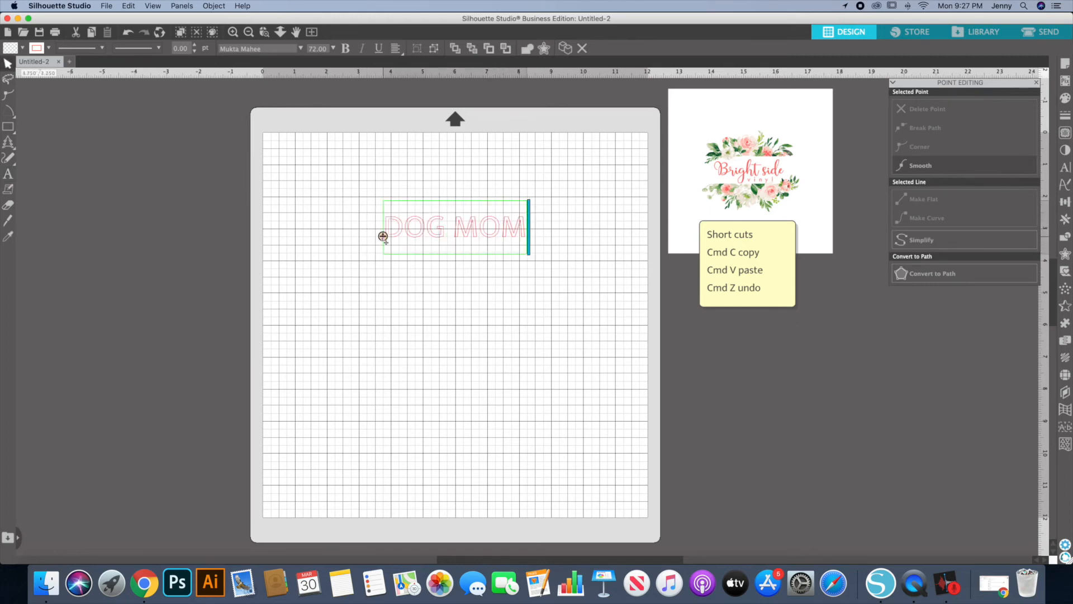
# Remove the last two letters of DOG MOM, re-enter them as OM and finish the text edit
pyautogui.click(459, 239)
pyautogui.moveTo(526, 226); pyautogui.dragTo(505, 226)
pyautogui.press('BackSpace')
pyautogui.press('BackSpace')
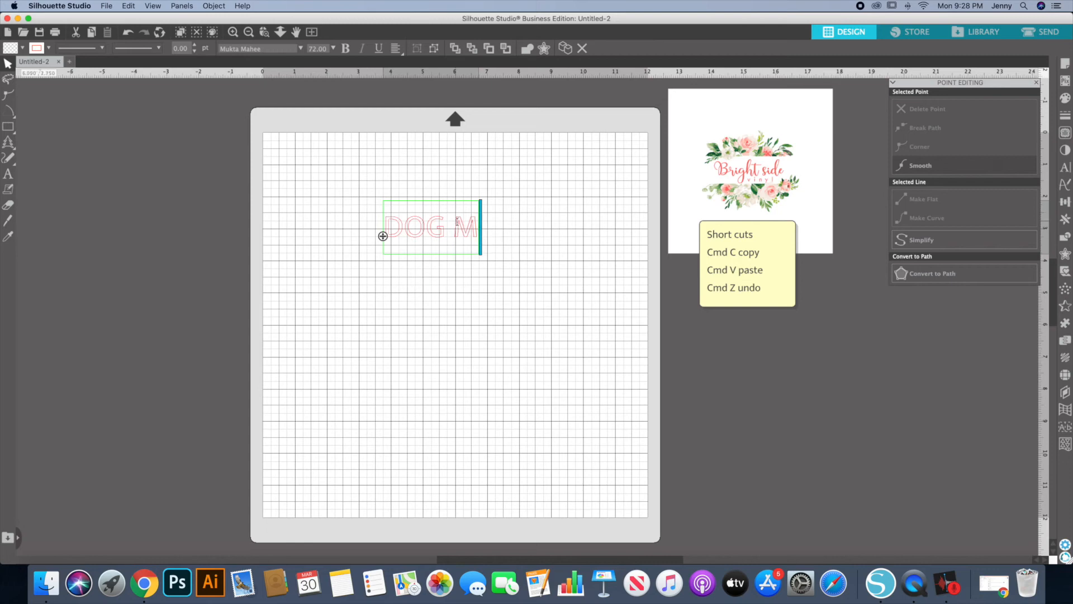
pyautogui.write('om')
pyautogui.press('BackSpace')
pyautogui.press('BackSpace')
pyautogui.write('OM')
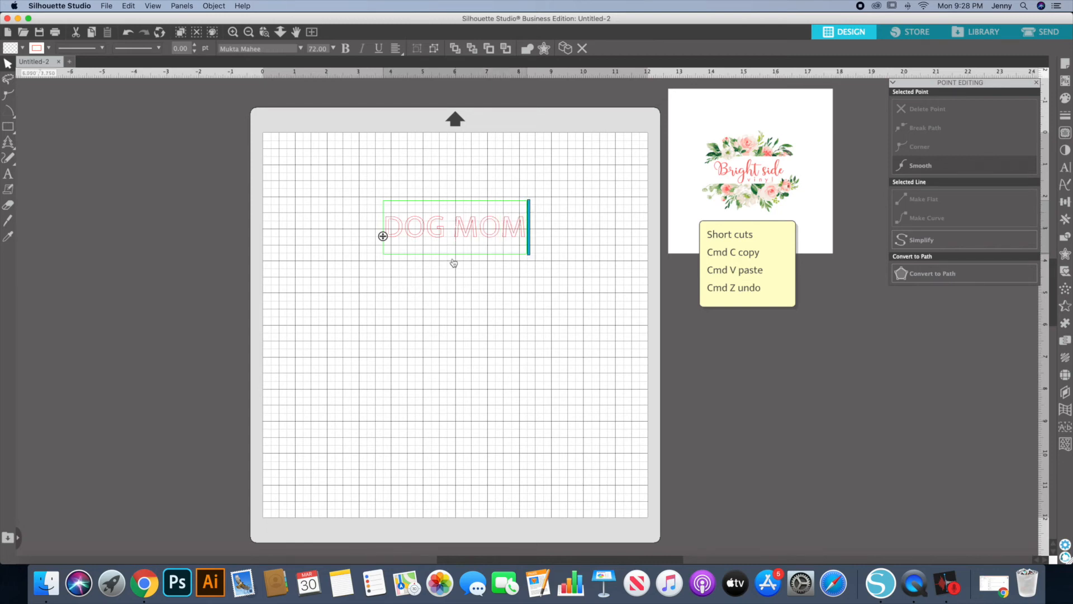
pyautogui.click(449, 279)
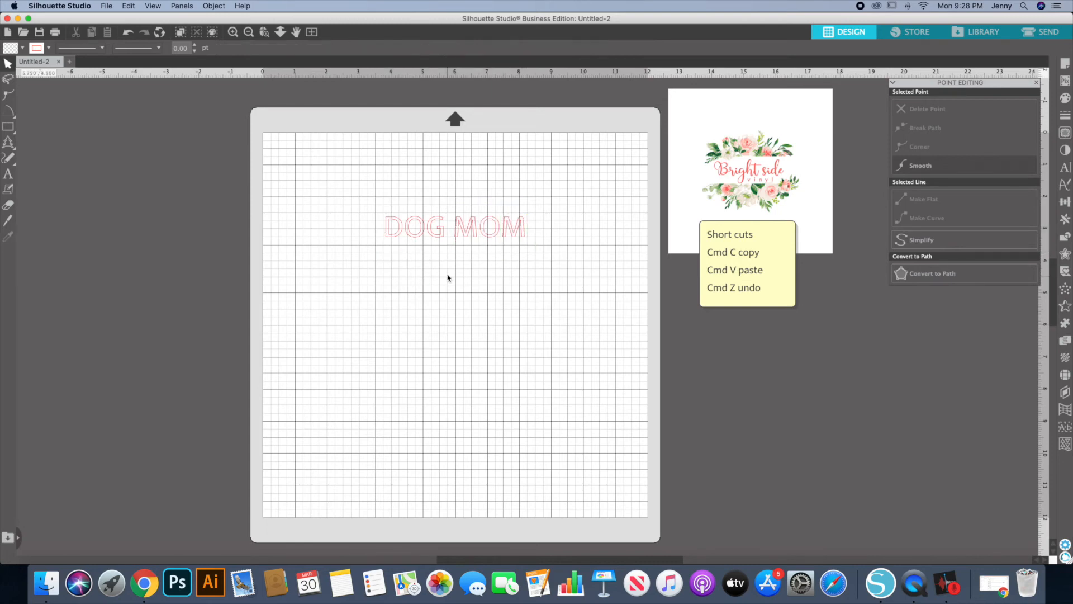
# Close the point editing settings and fill the whole DOG MOM text with solid green
pyautogui.click(1037, 83)
pyautogui.doubleClick(400, 229)
pyautogui.moveTo(385, 228); pyautogui.dragTo(529, 226)
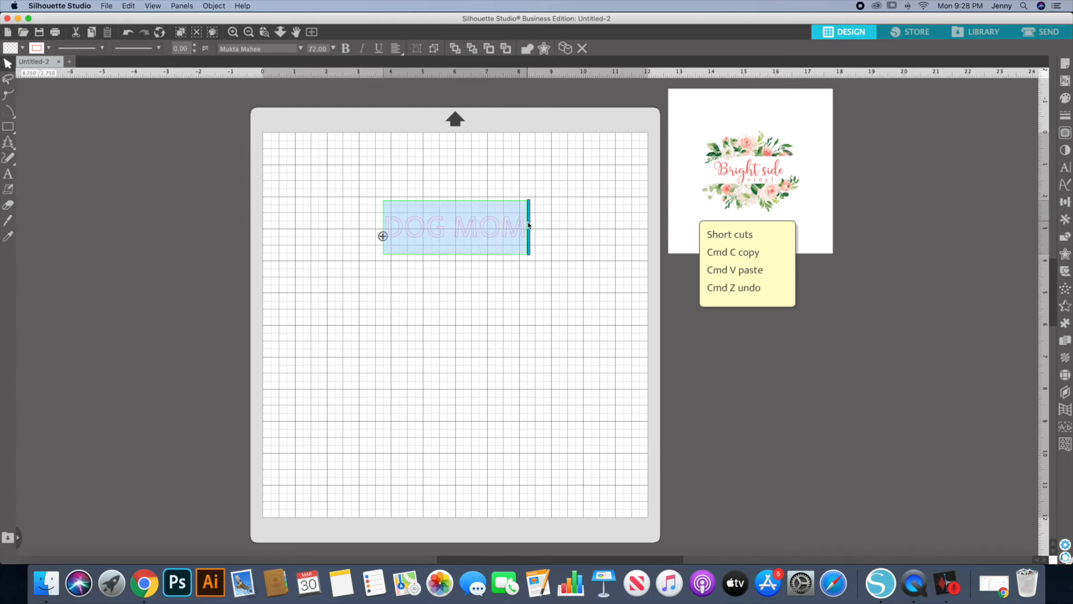
pyautogui.click(1064, 99)
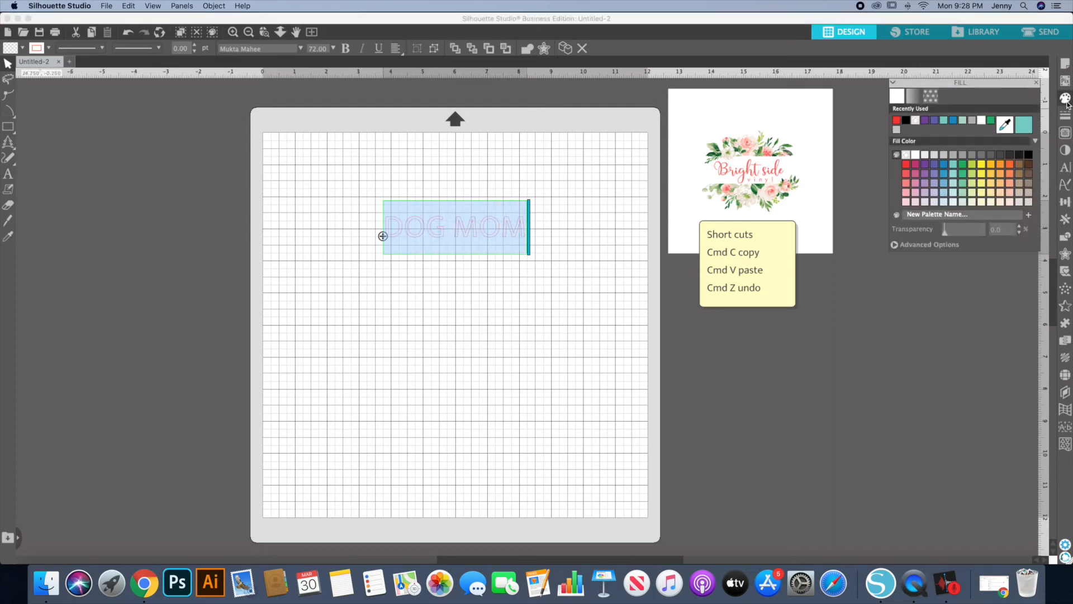
pyautogui.click(990, 121)
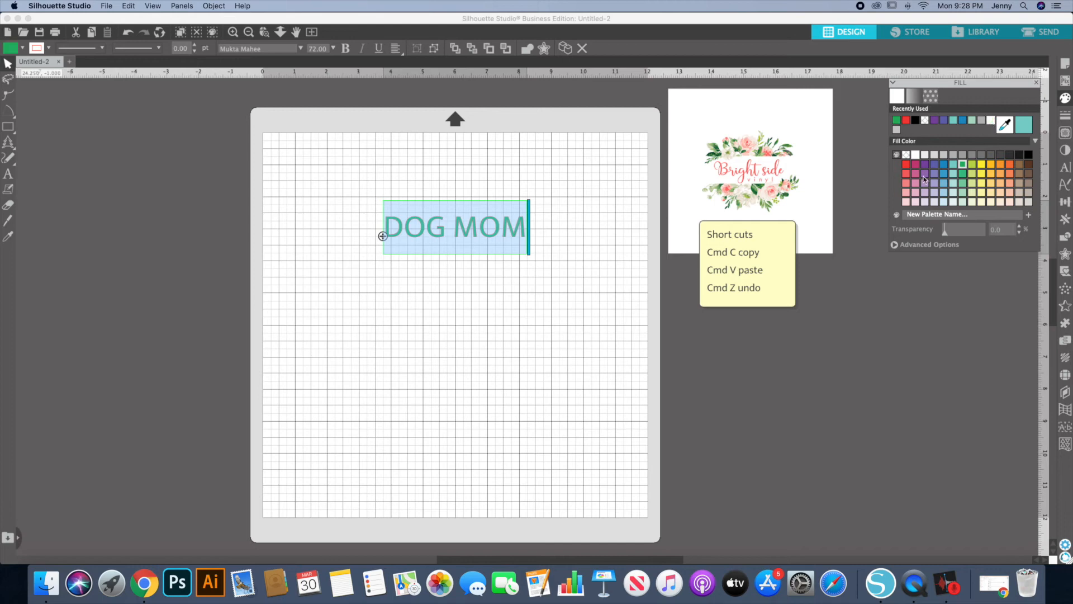
# Fill the whole DOG MOM text with teal and finish the text edit
pyautogui.click(955, 164)
pyautogui.click(608, 240)
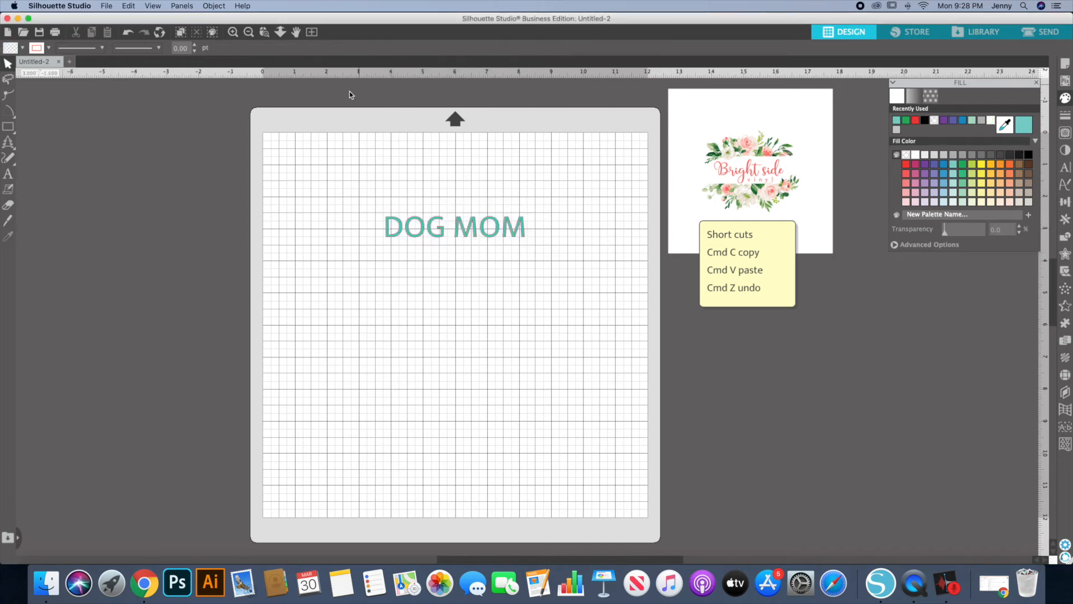
pyautogui.click(416, 226)
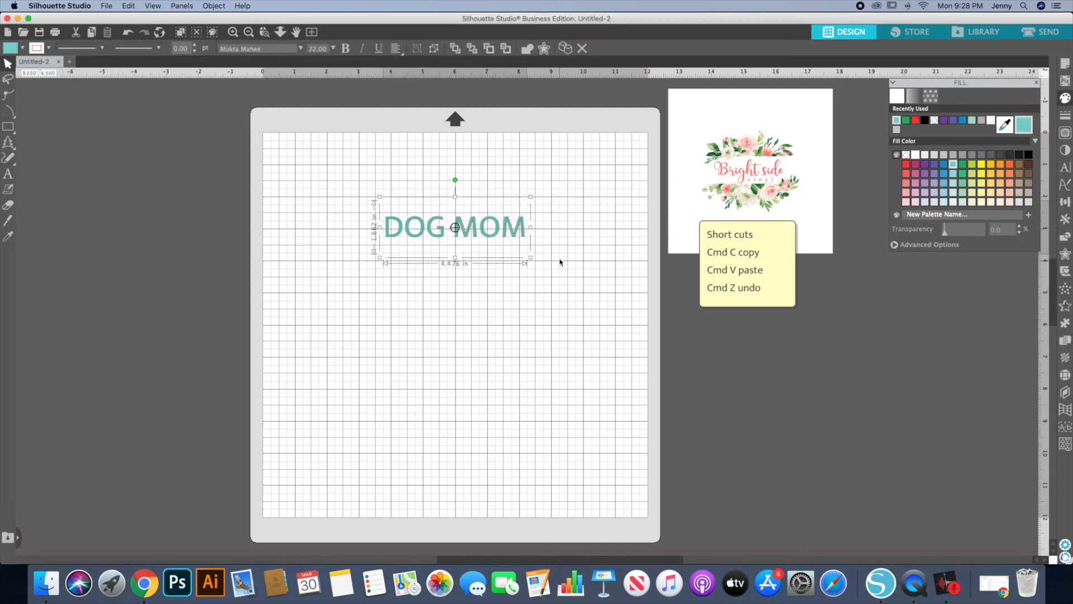
# Enlarge the DOG MOM text to about 6.25 by 2.75 in and shift it toward the page's centre line
pyautogui.click(347, 179)
pyautogui.moveTo(356, 174); pyautogui.dragTo(540, 274)
pyautogui.moveTo(530, 197); pyautogui.dragTo(563, 189)
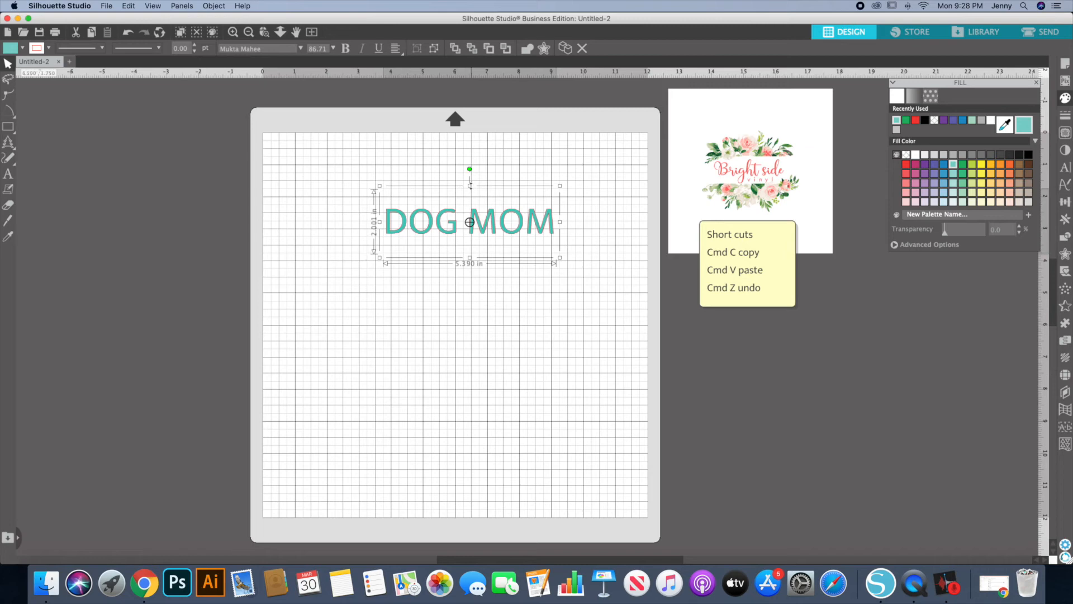
pyautogui.moveTo(470, 187)
pyautogui.mouseDown()
pyautogui.moveTo(470, 143)
pyautogui.moveTo(470, 177)
pyautogui.mouseUp()
pyautogui.moveTo(471, 268)
pyautogui.mouseDown()
pyautogui.moveTo(470, 302)
pyautogui.moveTo(470, 272)
pyautogui.mouseUp()
pyautogui.moveTo(560, 225); pyautogui.dragTo(590, 236)
pyautogui.moveTo(516, 225); pyautogui.dragTo(492, 223)
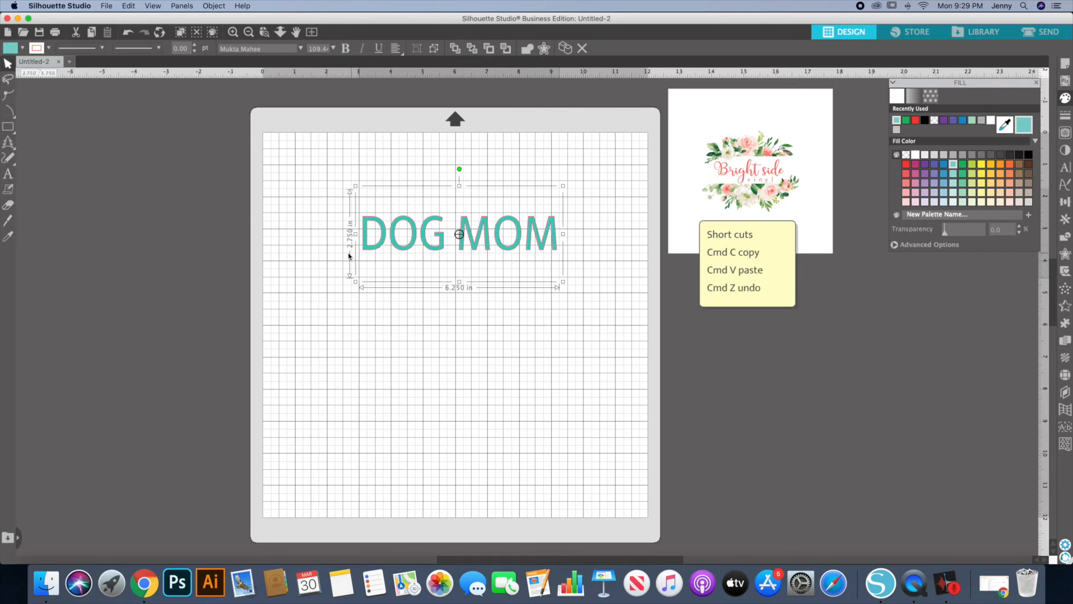
# Ungroup the DOG MOM text into separate letters and clear the selection
pyautogui.rightClick(414, 231)
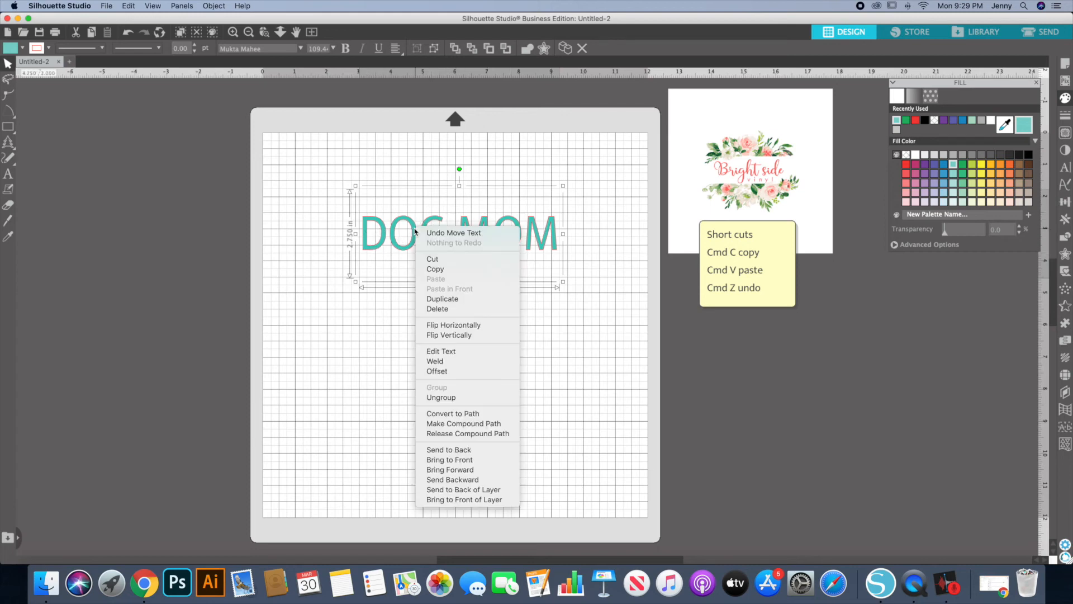
pyautogui.click(439, 397)
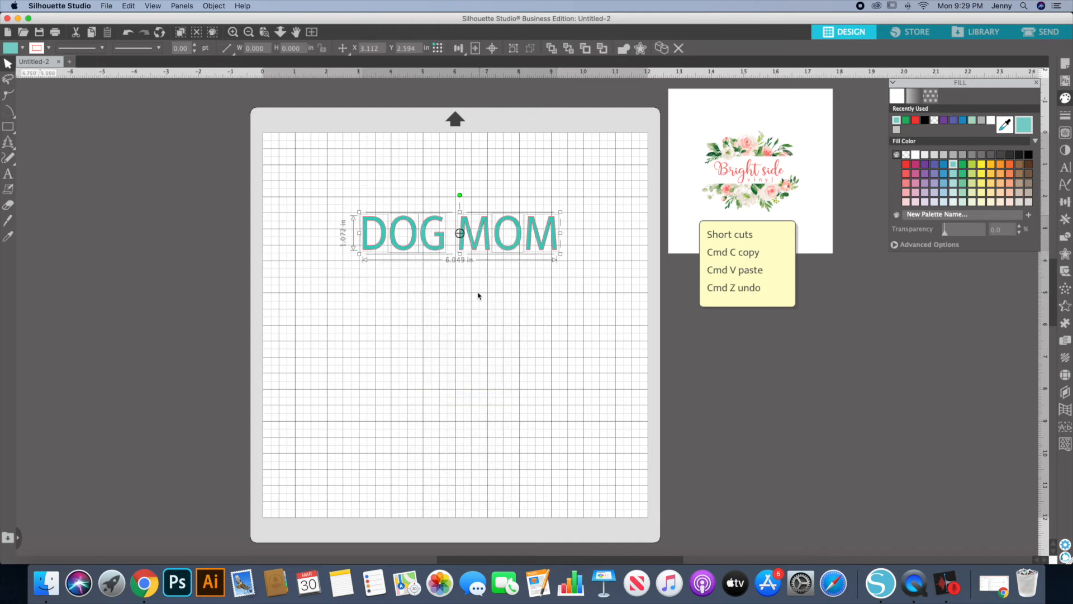
pyautogui.click(455, 278)
pyautogui.moveTo(331, 233); pyautogui.dragTo(574, 235)
pyautogui.click(400, 171)
# Move the O of MOM to the lower-left area of the page and delete it
pyautogui.moveTo(537, 237); pyautogui.dragTo(344, 369)
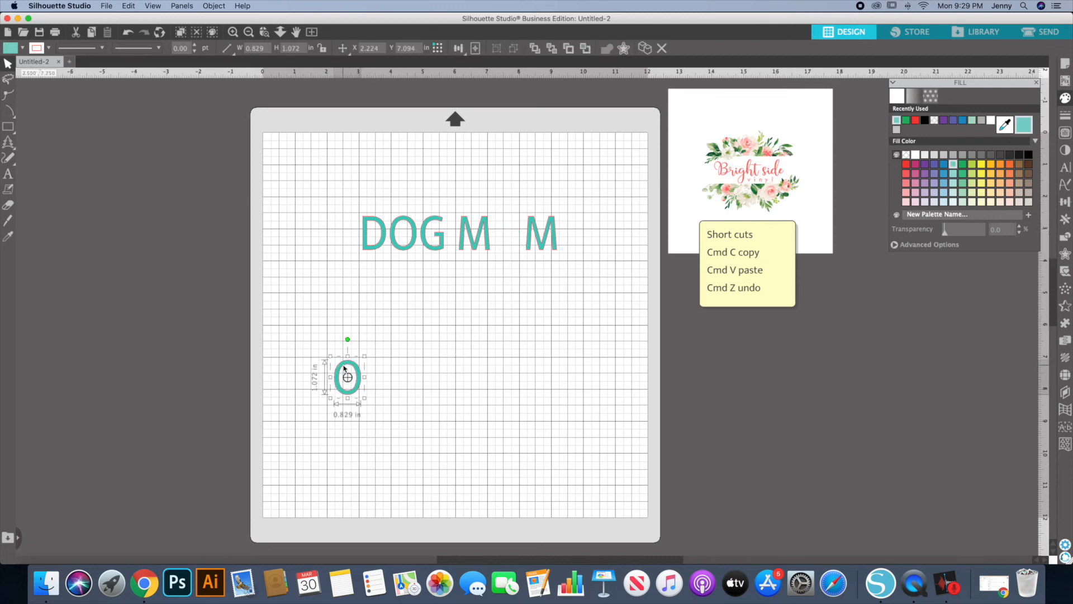
pyautogui.press('Delete')
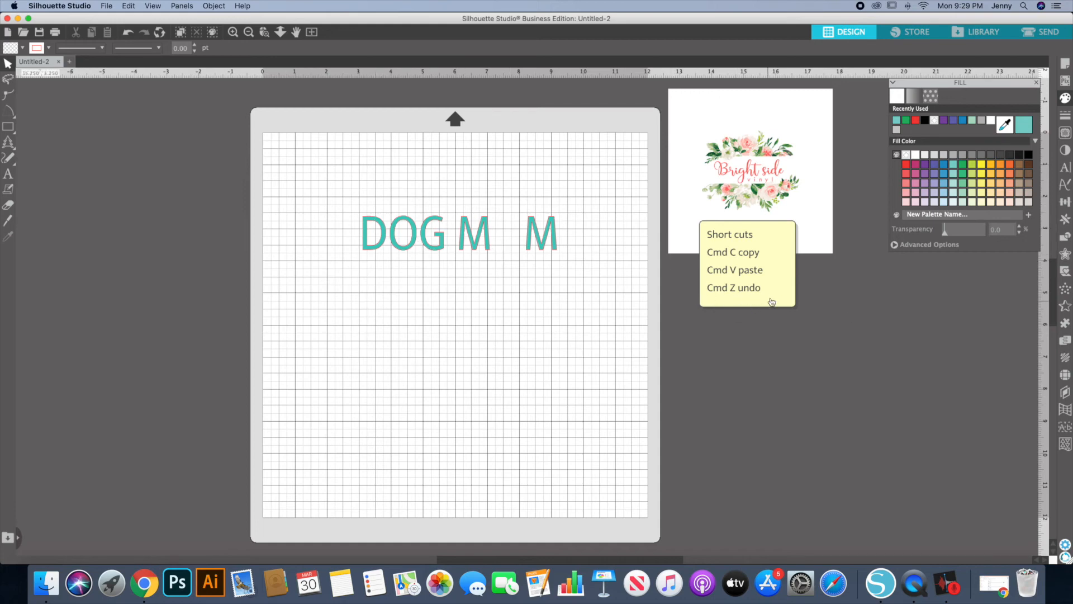
# Undo the deletion and the move of the O in MOM
pyautogui.press('cmd+z')
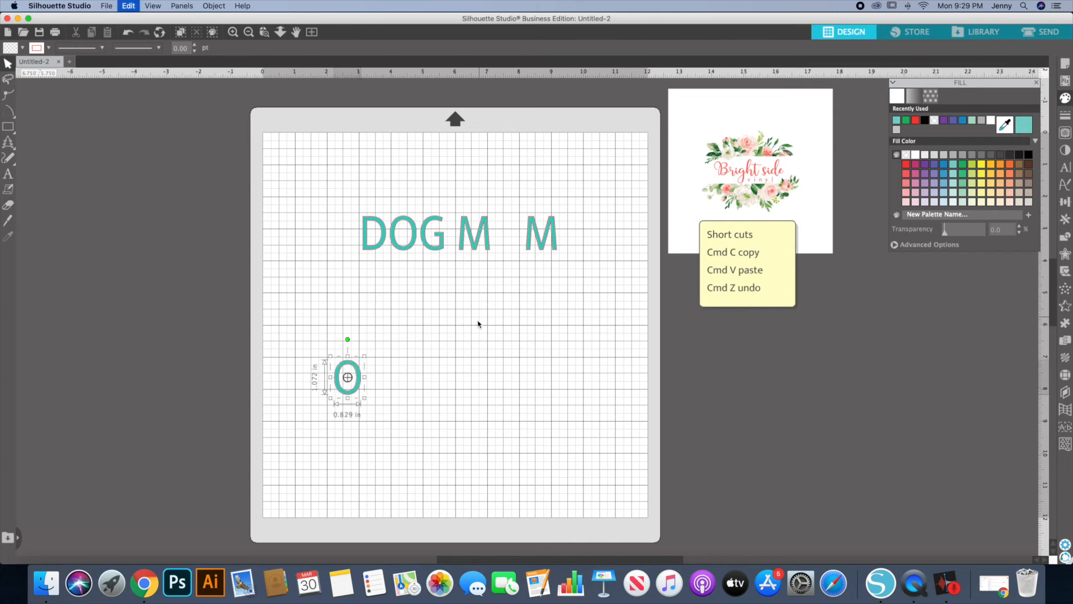
pyautogui.click(477, 324)
pyautogui.press('super+z')
pyautogui.press('super+z')
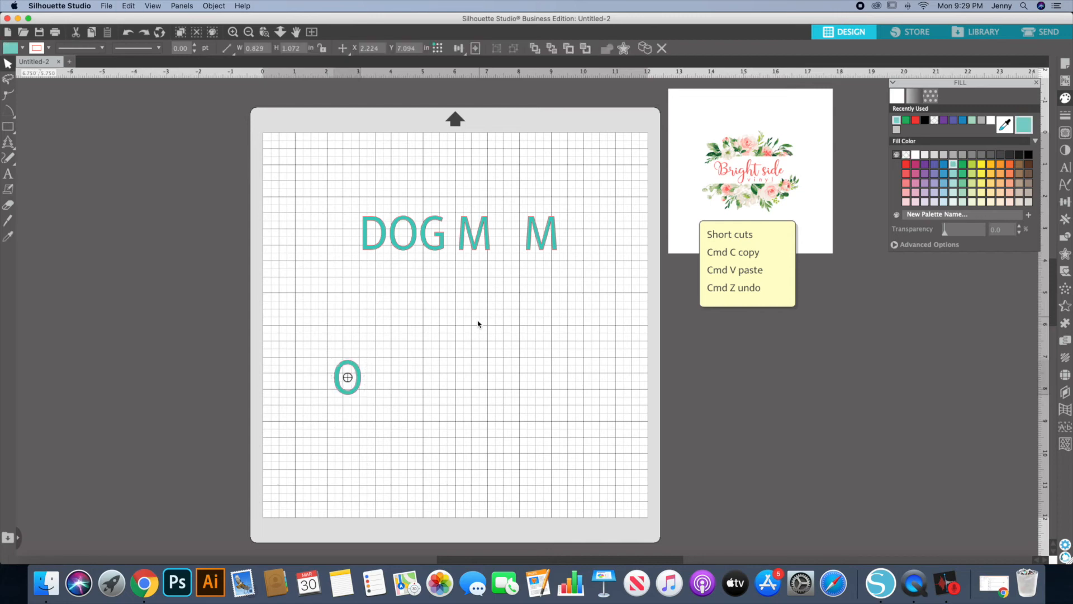
pyautogui.click(479, 323)
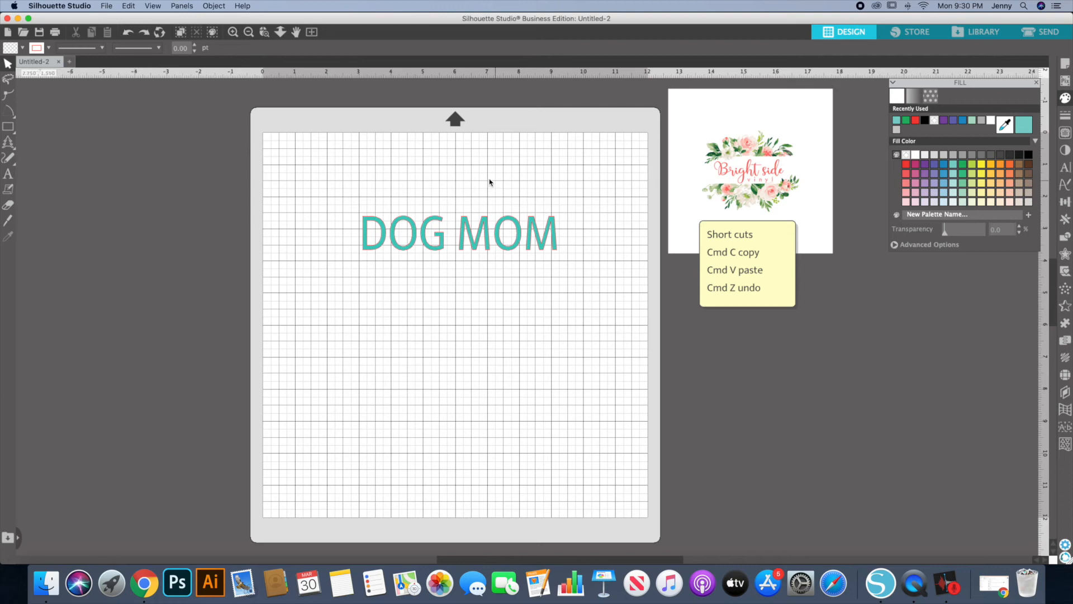
# Try moving a letter of MOM slightly down and undo the change
pyautogui.moveTo(493, 231); pyautogui.dragTo(502, 272)
pyautogui.click(127, 33)
pyautogui.click(127, 33)
# Group all the DOG MOM letters and move the group up near the top edge of the page
pyautogui.moveTo(436, 213); pyautogui.dragTo(546, 244)
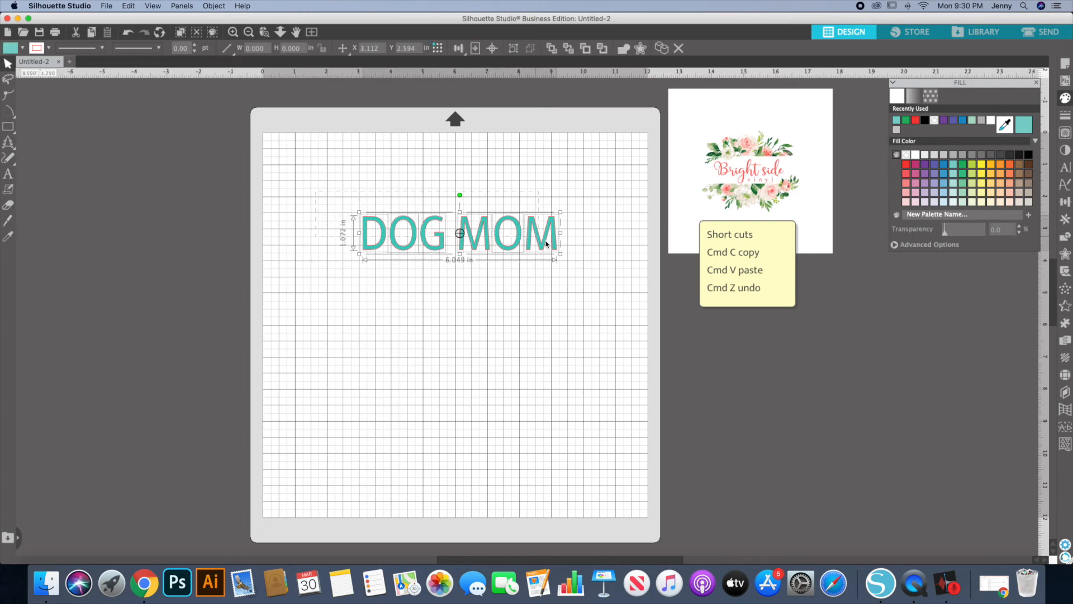
pyautogui.rightClick(475, 236)
pyautogui.click(492, 391)
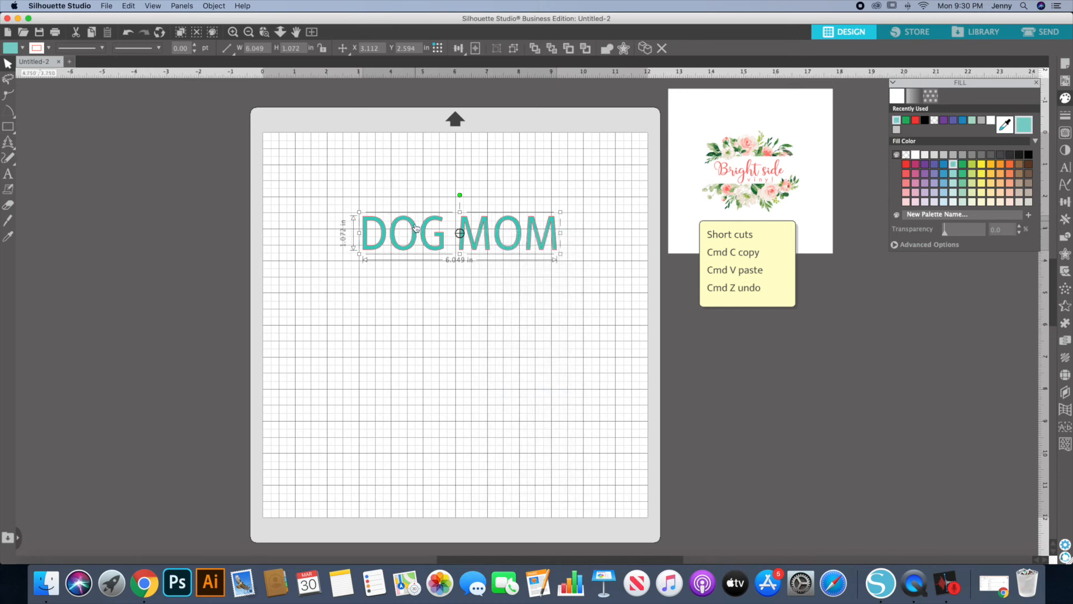
pyautogui.moveTo(460, 195)
pyautogui.mouseDown()
pyautogui.moveTo(402, 210)
pyautogui.moveTo(496, 239)
pyautogui.moveTo(440, 174)
pyautogui.moveTo(443, 194)
pyautogui.moveTo(463, 210)
pyautogui.moveTo(462, 175)
pyautogui.mouseUp()
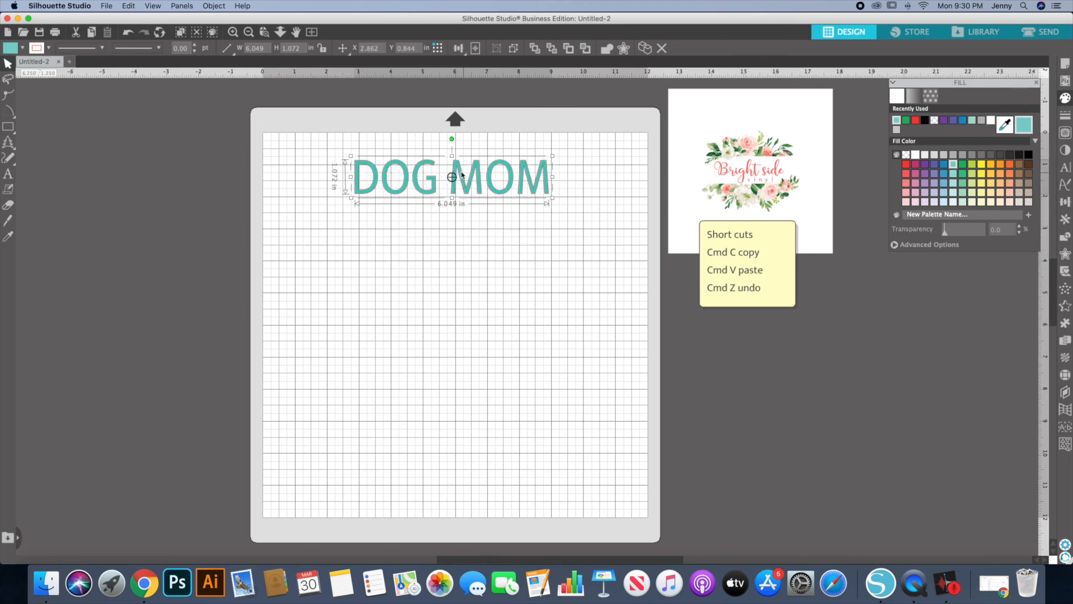
pyautogui.click(466, 269)
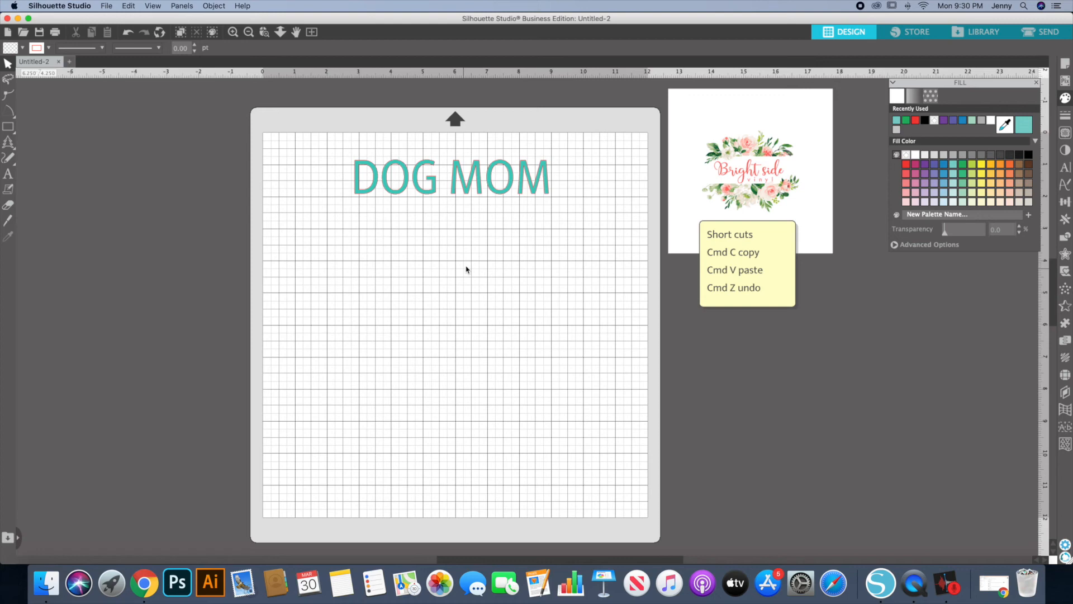
# Erase the O of MOM with the round 3.250 in outline eraser and undo it
pyautogui.click(415, 181)
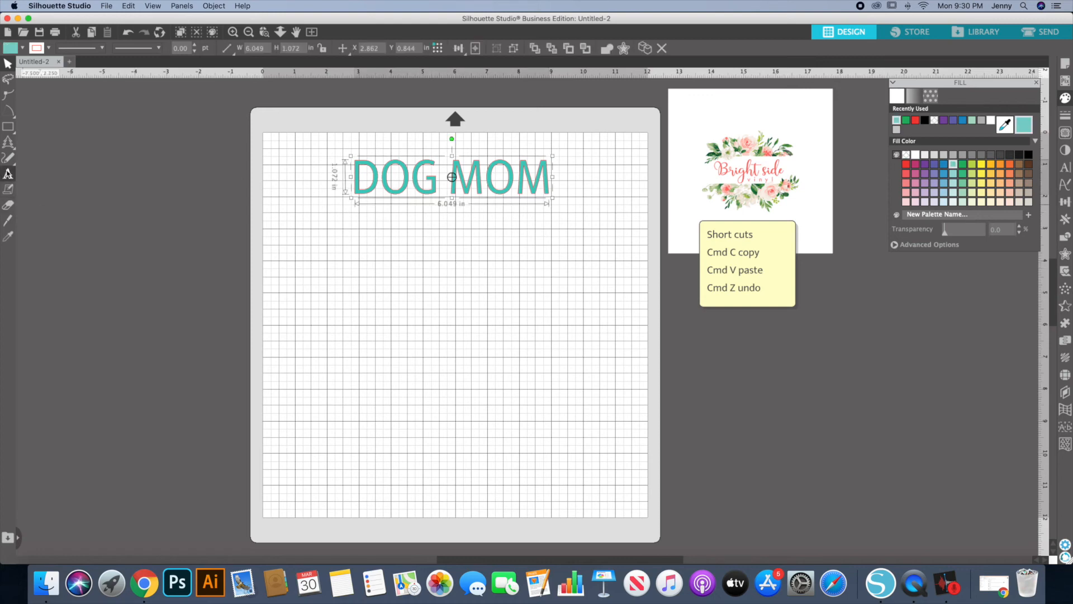
pyautogui.click(7, 207)
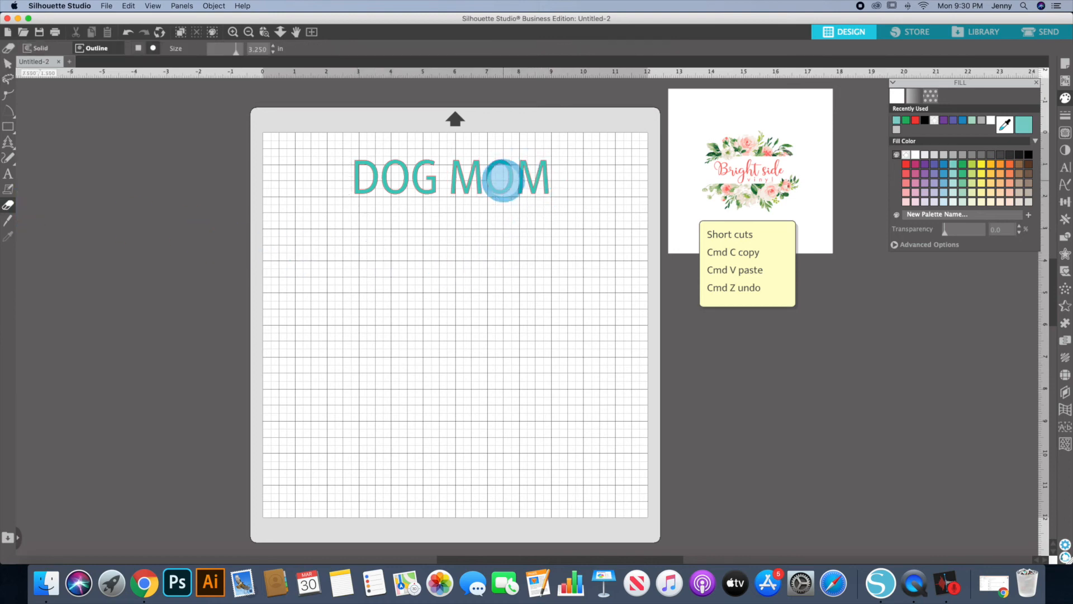
pyautogui.moveTo(495, 179); pyautogui.dragTo(494, 178)
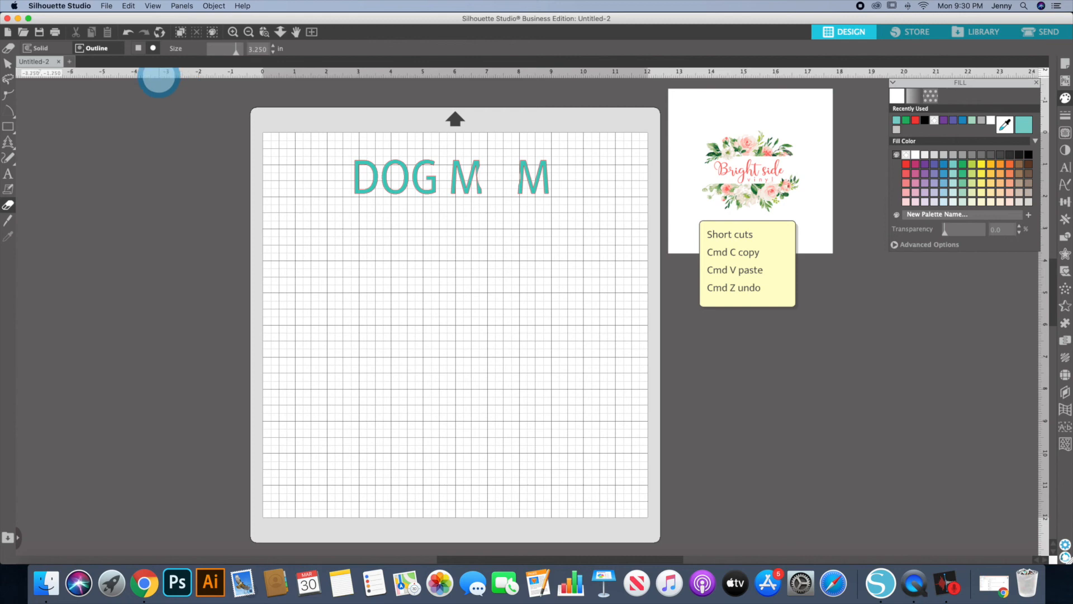
pyautogui.click(127, 33)
# Try the eraser on the DOG MOM letters at sizes 1.375 and 2.875 in, undo the erasing and leave the eraser
pyautogui.moveTo(236, 53); pyautogui.dragTo(225, 52)
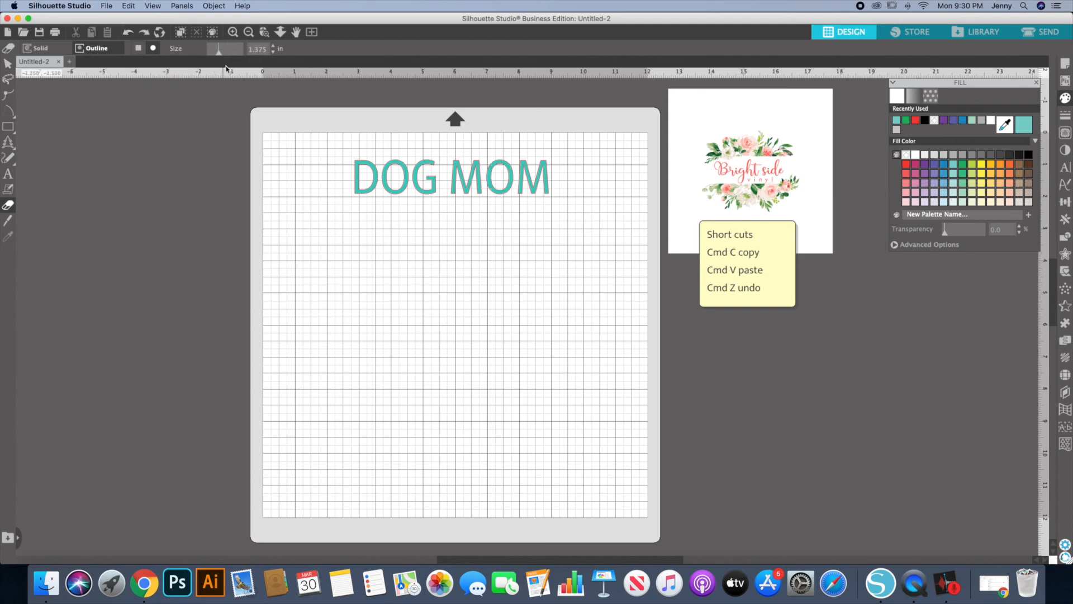
pyautogui.moveTo(496, 163)
pyautogui.mouseDown()
pyautogui.moveTo(496, 184)
pyautogui.moveTo(508, 179)
pyautogui.mouseUp()
pyautogui.moveTo(343, 160)
pyautogui.mouseDown()
pyautogui.moveTo(366, 171)
pyautogui.moveTo(383, 165)
pyautogui.moveTo(384, 188)
pyautogui.moveTo(551, 172)
pyautogui.moveTo(528, 180)
pyautogui.moveTo(383, 156)
pyautogui.moveTo(399, 157)
pyautogui.moveTo(368, 174)
pyautogui.mouseUp()
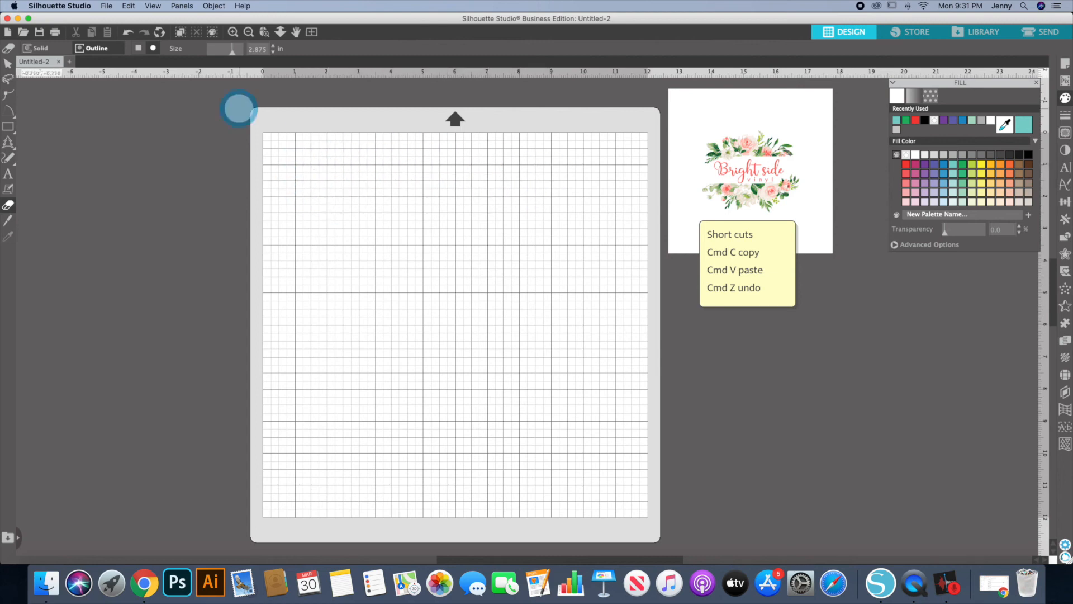
pyautogui.click(129, 35)
pyautogui.click(129, 34)
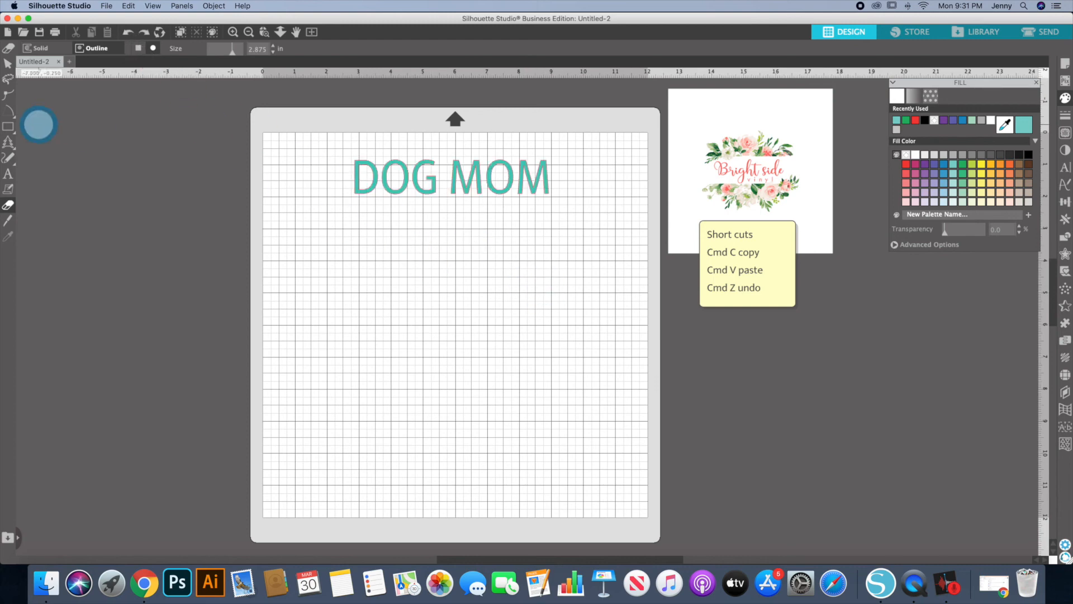
pyautogui.click(8, 63)
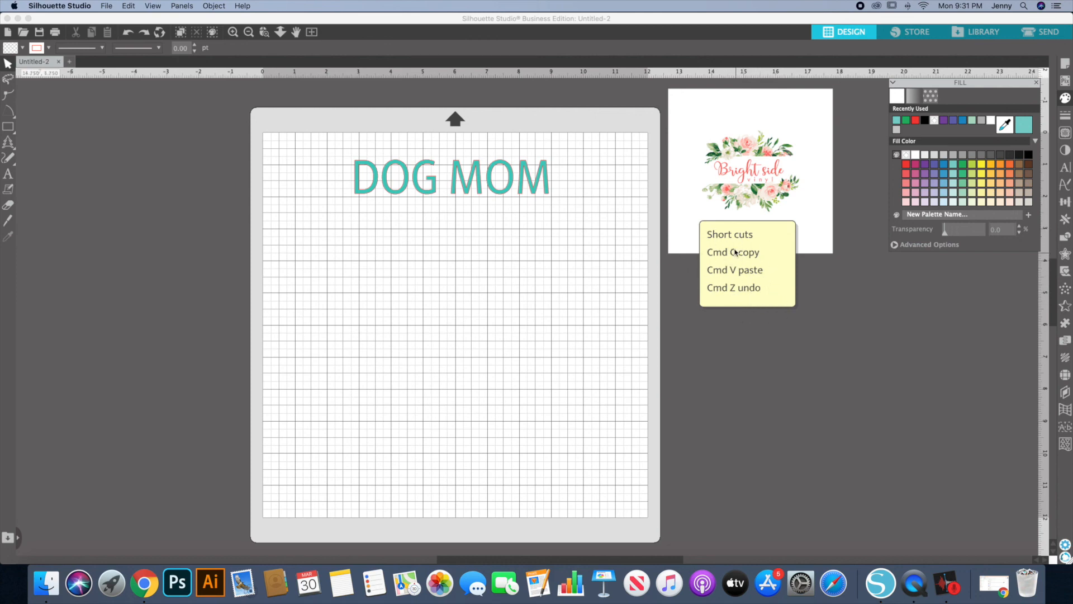
# Close the fill settings and switch to the send workspace for the DOG MOM design
pyautogui.click(419, 168)
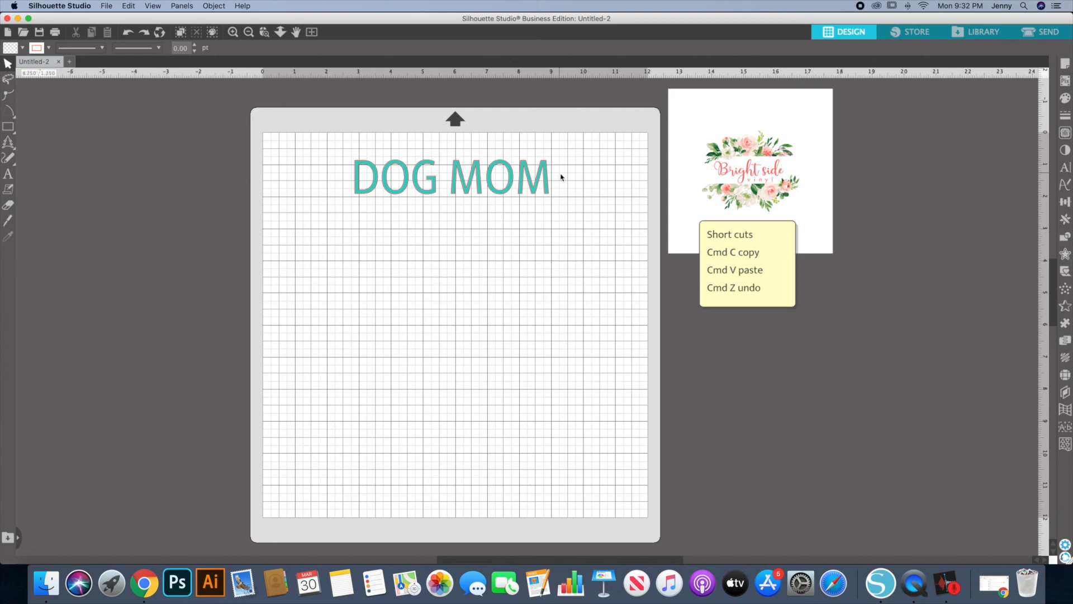
pyautogui.click(1037, 32)
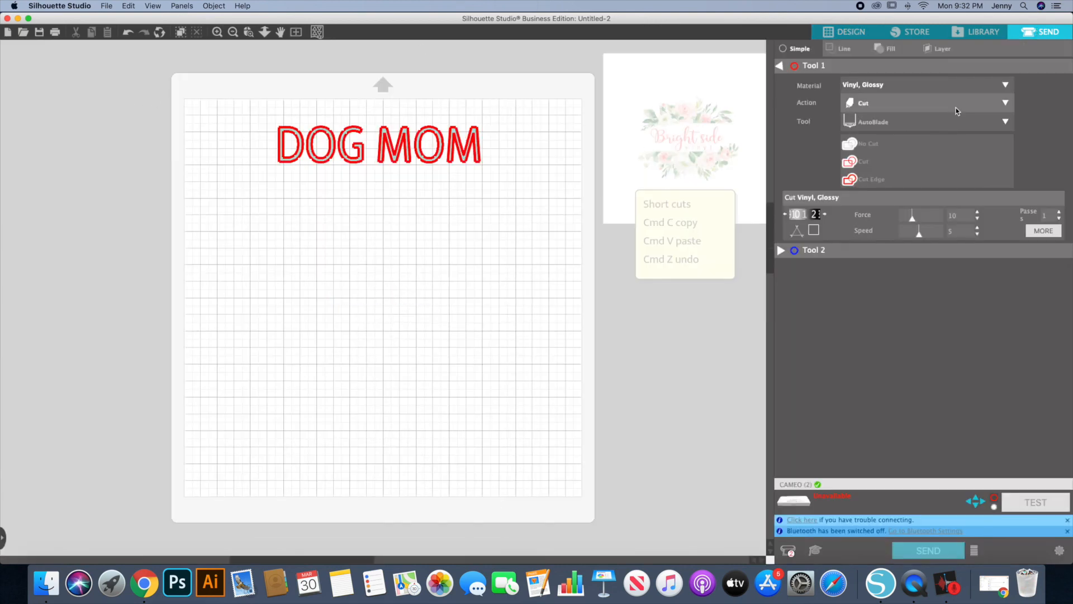
# Look through the Tool 1 material list, covering the vinyl and heat transfer types, and close it
pyautogui.click(897, 85)
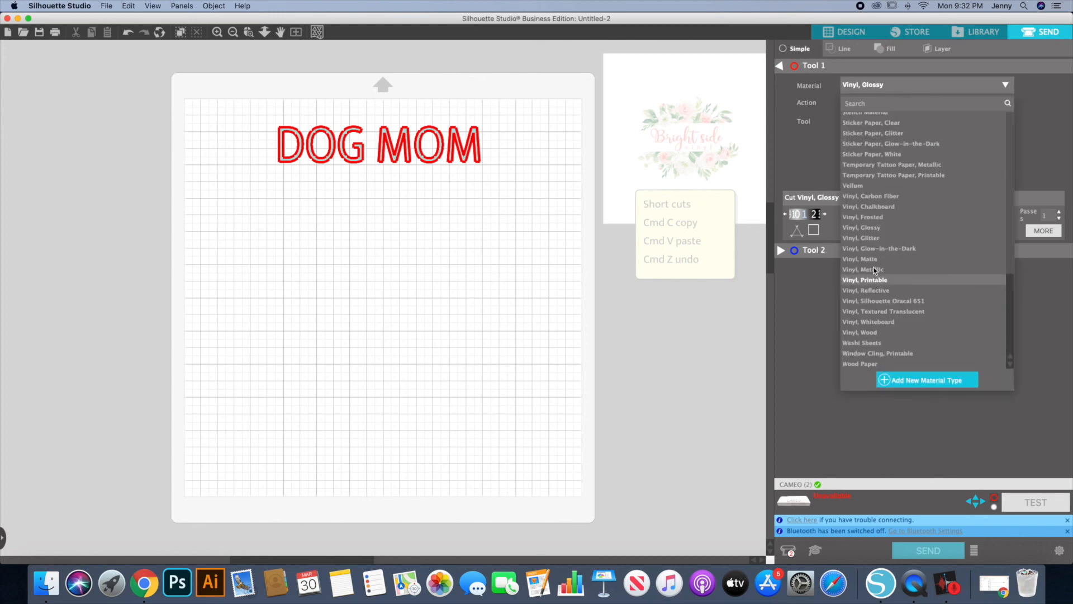
pyautogui.scroll(5, 866, 146)
pyautogui.scroll(5, 867, 148)
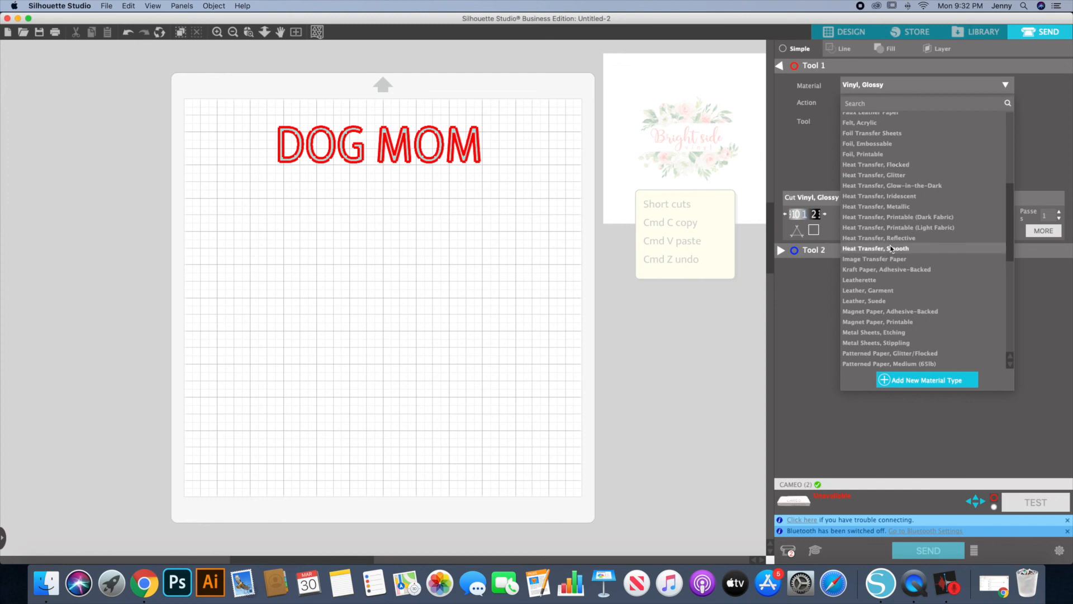
pyautogui.click(1005, 85)
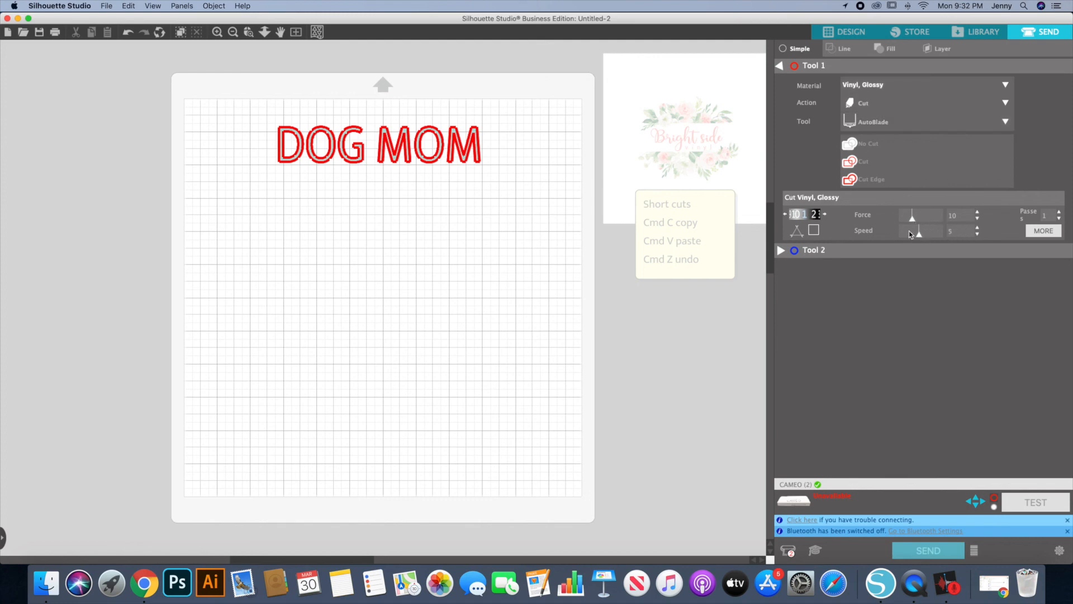
# Set the Vinyl, Glossy cut speed to 3 and revert the material settings
pyautogui.moveTo(919, 238); pyautogui.dragTo(910, 238)
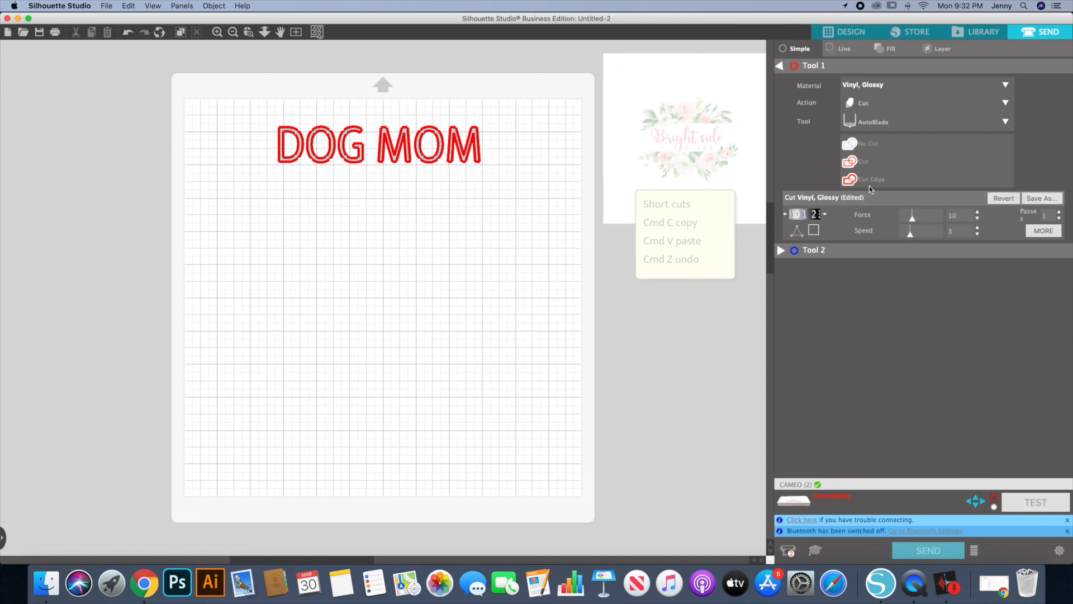
pyautogui.click(1008, 199)
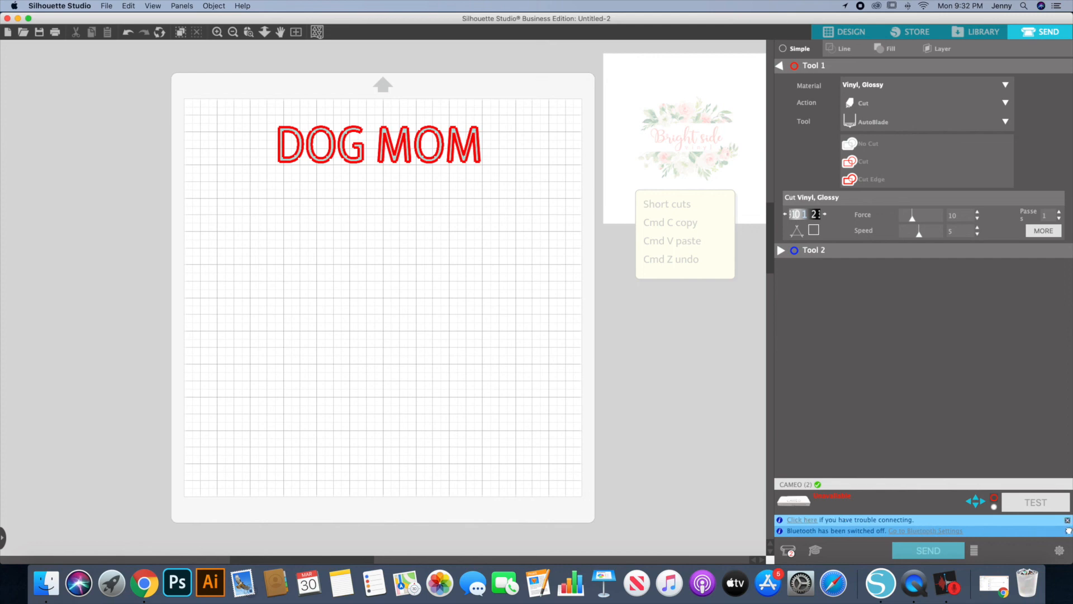
# Dismiss the connection and Bluetooth notices and return to the design workspace
pyautogui.click(1067, 520)
pyautogui.click(854, 530)
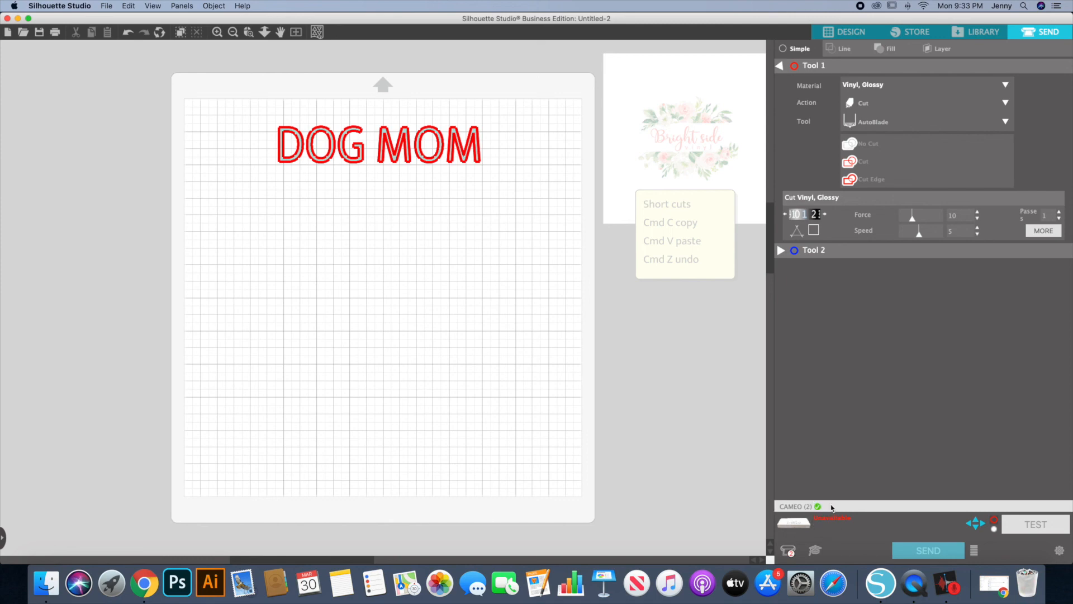
pyautogui.click(831, 34)
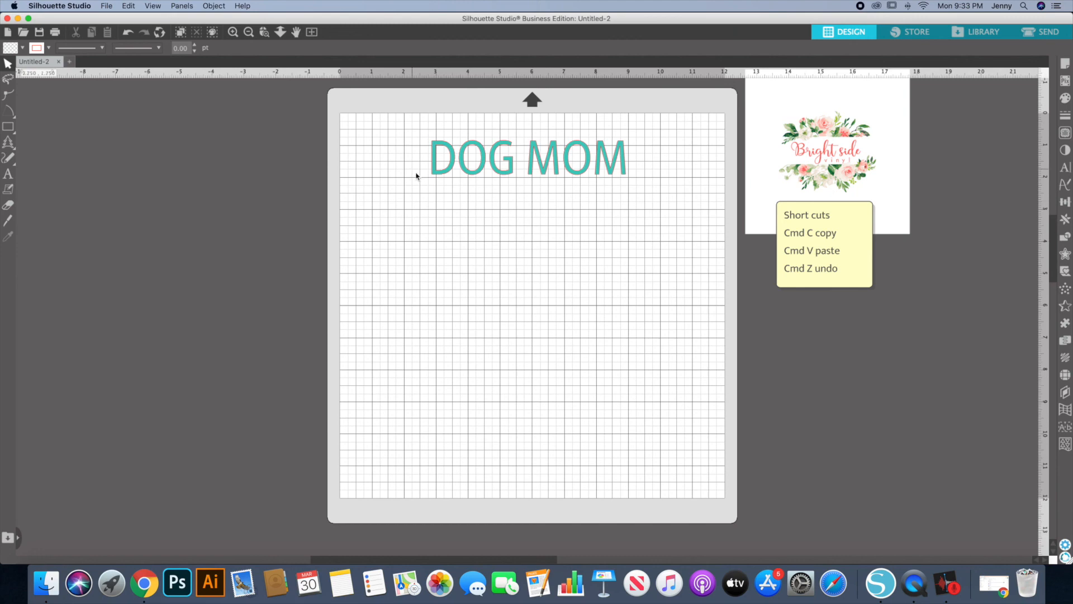